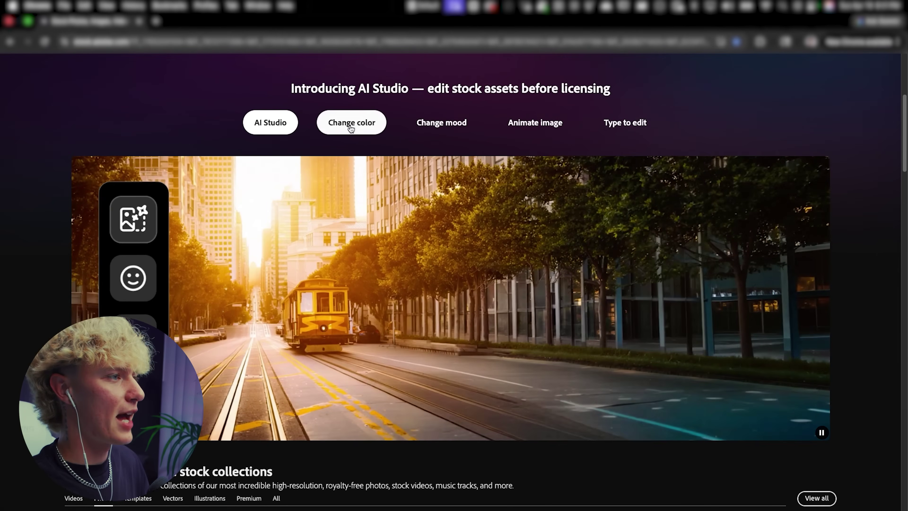
Step: Preview the Change color and Animate image demos of AI Studio
left_click(354, 129)
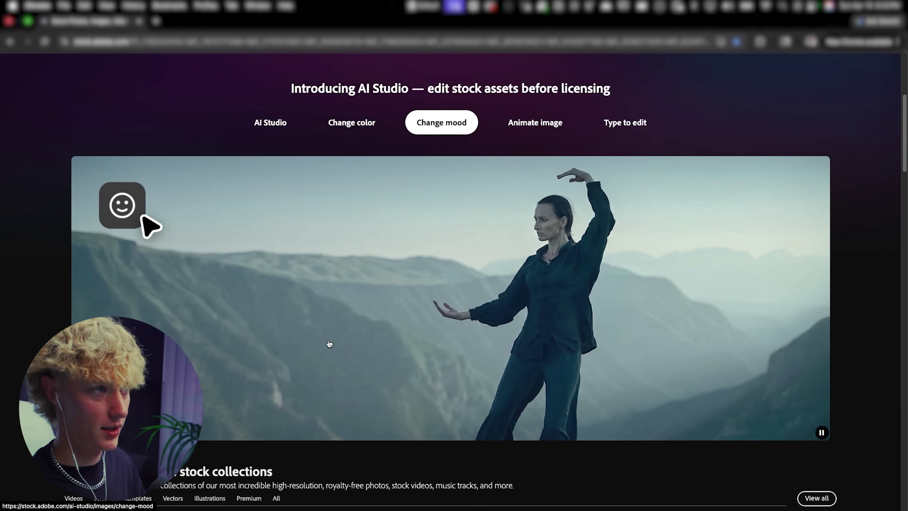
left_click(540, 129)
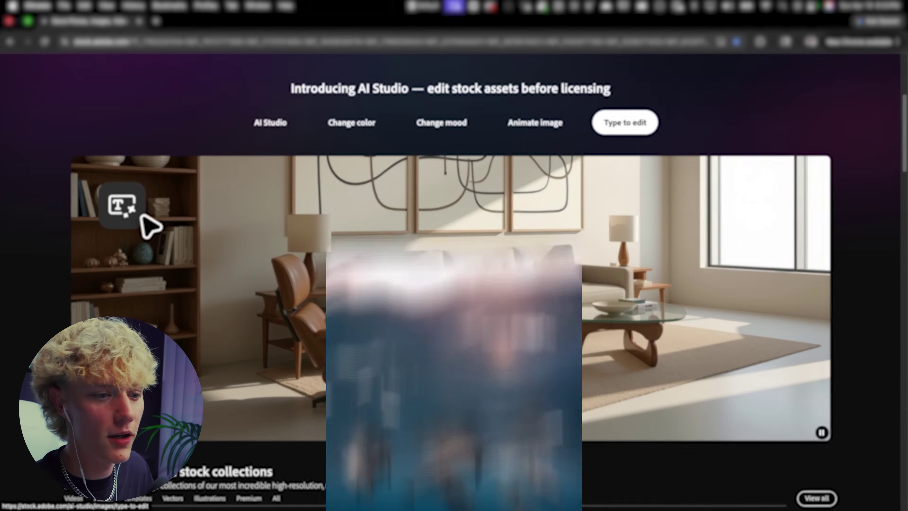
Step: Open the dolphin photo from the curated Photos collection and load it into the AI Studio editor
scroll(340, 286, "down", 1)
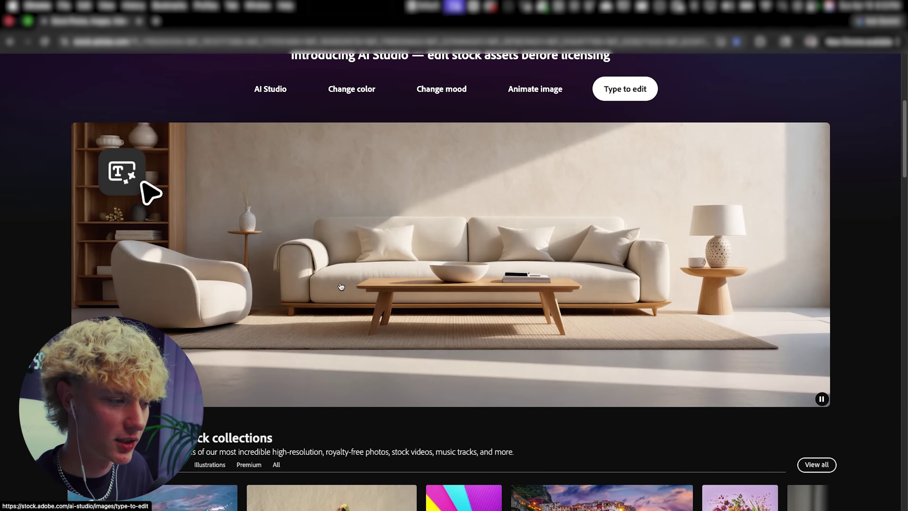
scroll(340, 286, "down", 5)
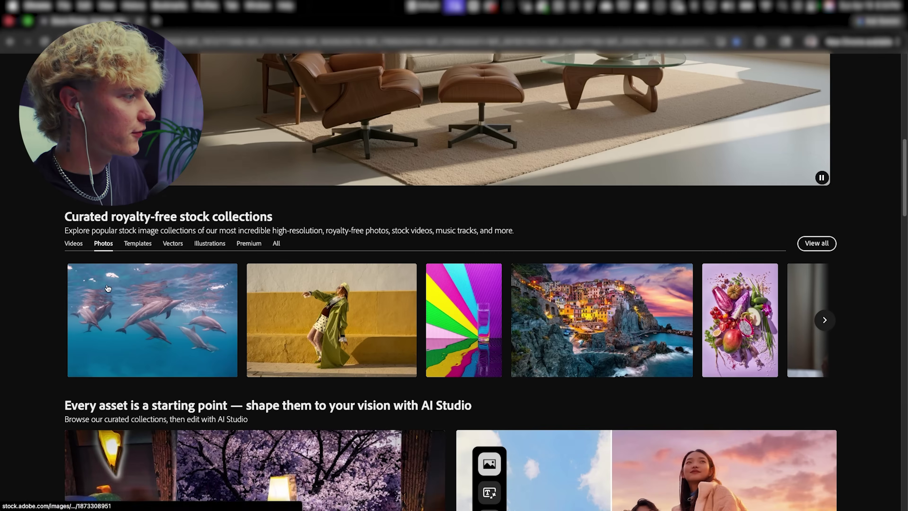
scroll(118, 292, "down", 1)
scroll(164, 282, "down", 1)
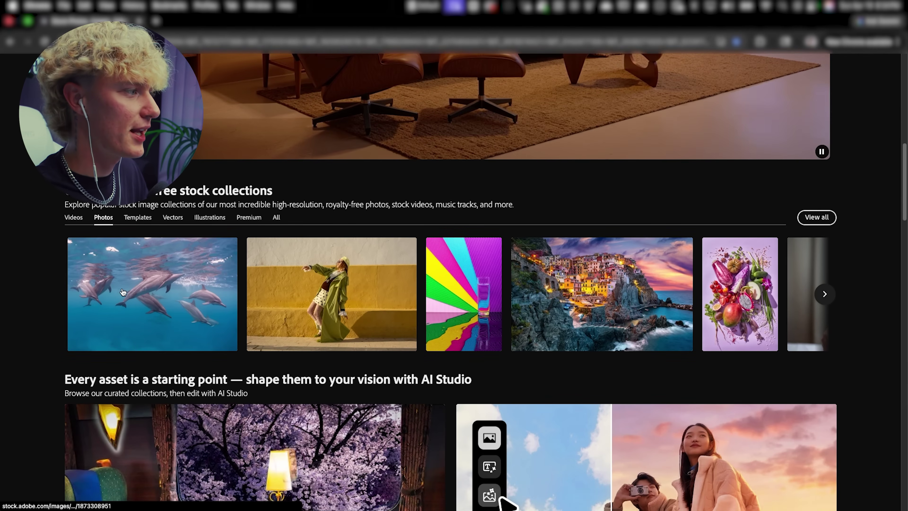
left_click(215, 278)
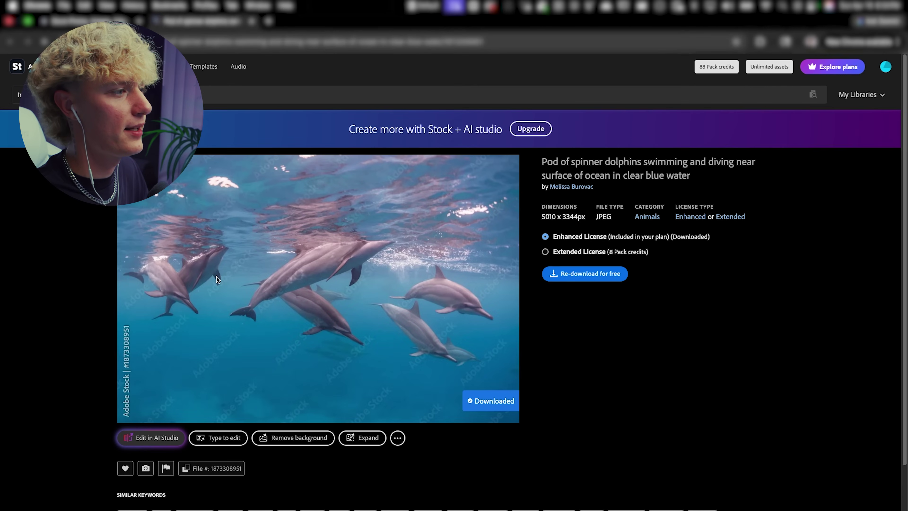
scroll(233, 272, "down", 3)
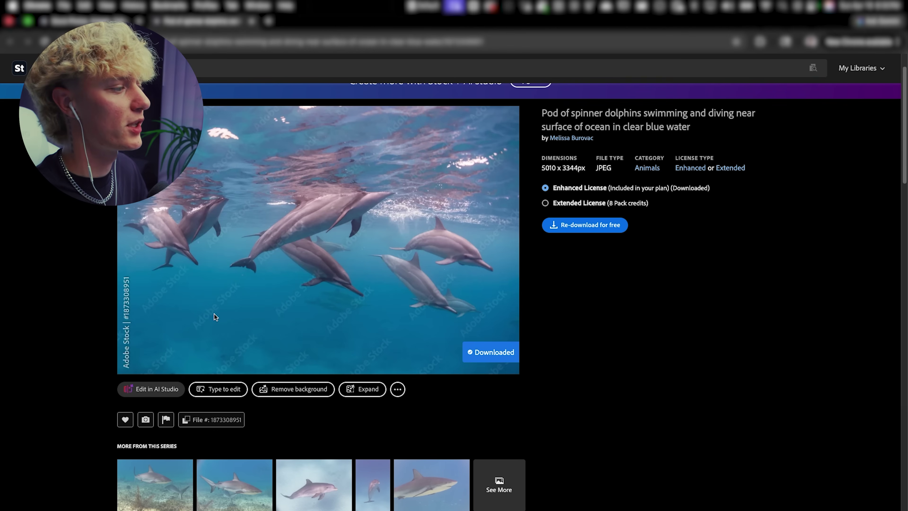
left_click(153, 390)
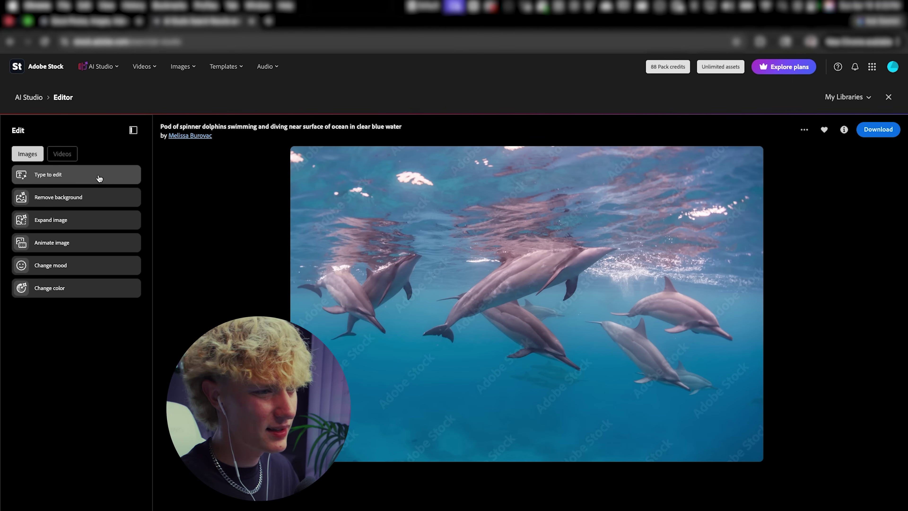
Step: Change the mood of the dolphin image to Ominous and generate the new version
left_click(69, 274)
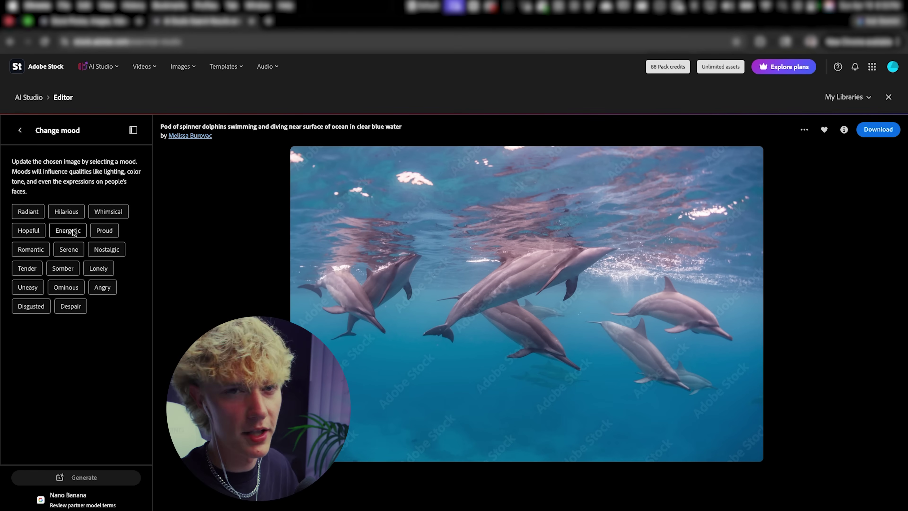
left_click(72, 289)
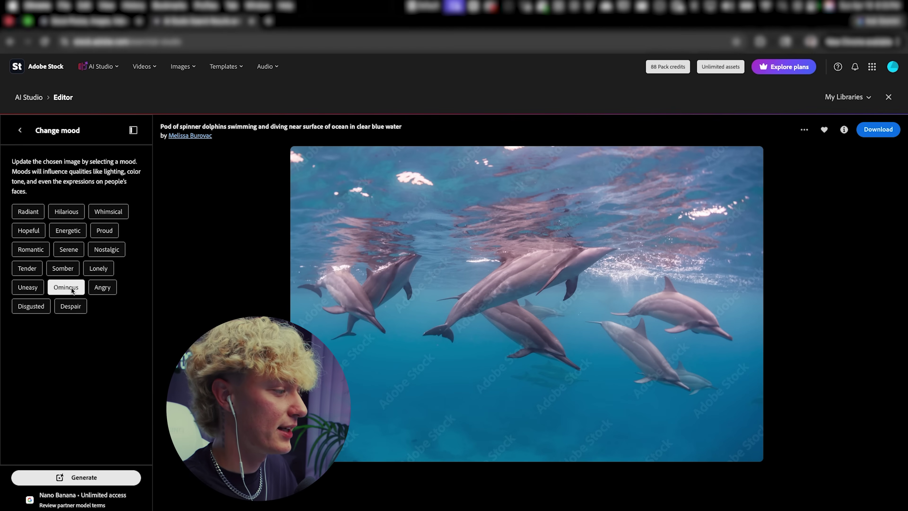
left_click(99, 477)
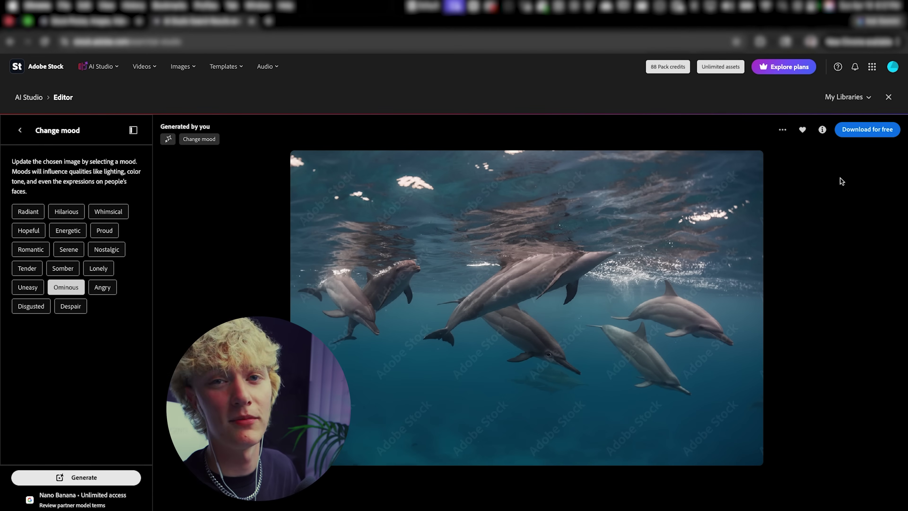
left_click(20, 130)
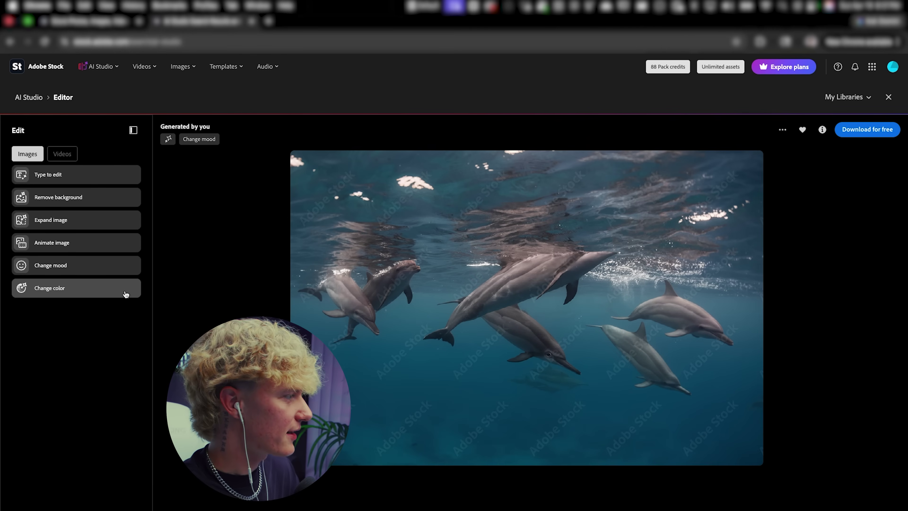
Step: Compare the Landscape, Portrait, Widescreen and Square sizes for expanding the ominous dolphin image, and settle on Portrait
left_click(72, 224)
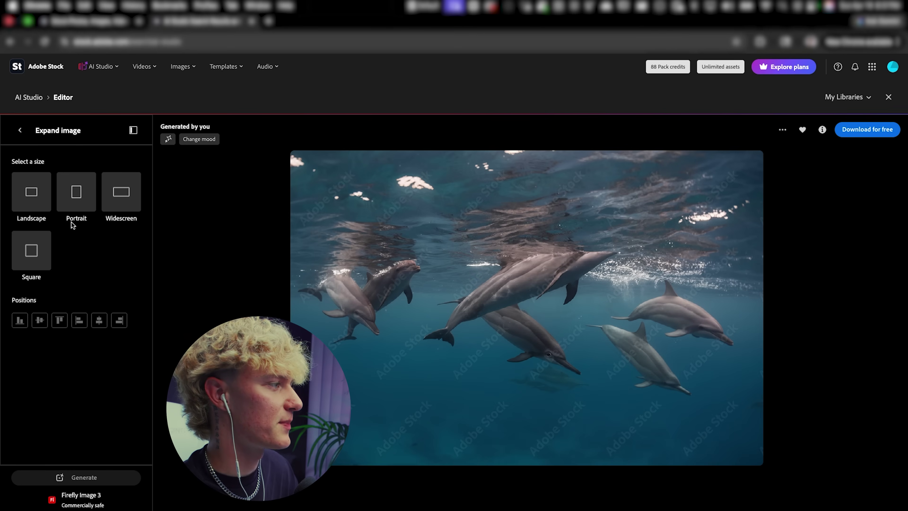
left_click(80, 197)
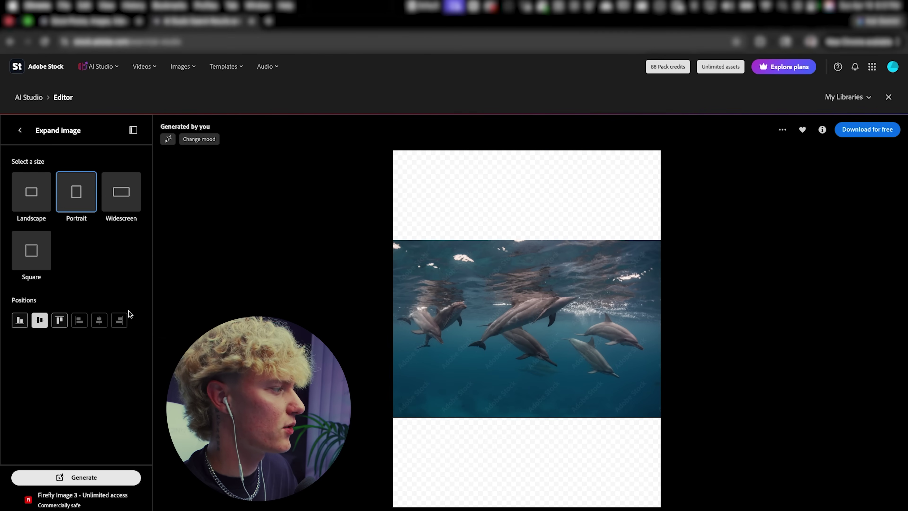
left_click(36, 204)
left_click(76, 193)
left_click(121, 193)
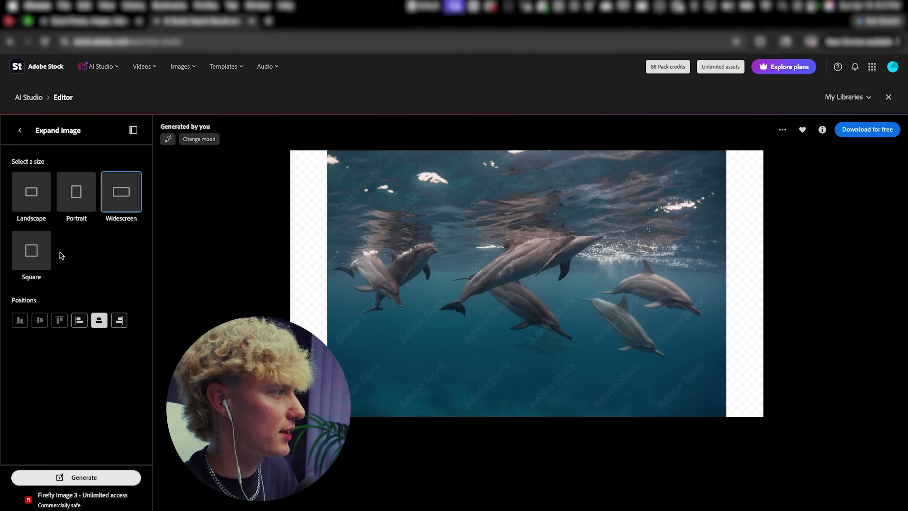
left_click(43, 252)
left_click(79, 205)
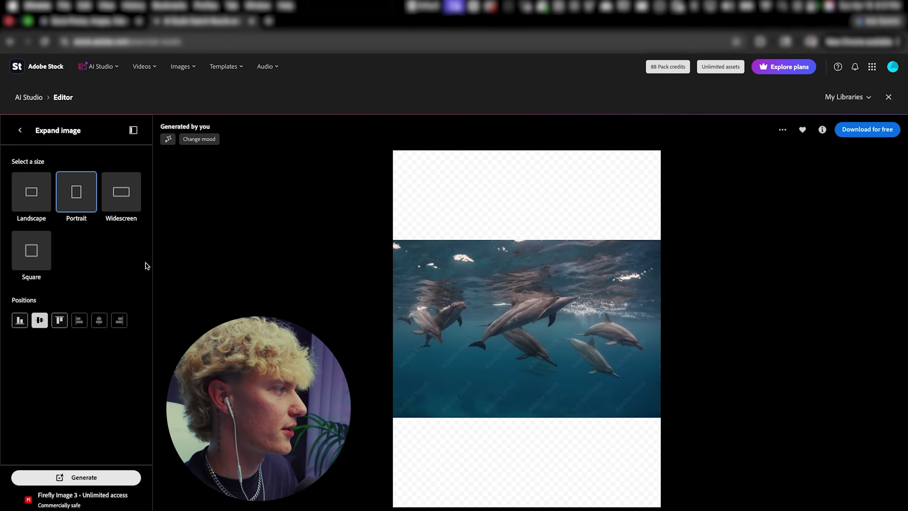
Step: Try the dolphin image at the base and top of the portrait frame, centre it vertically and generate the expansion
left_click(22, 322)
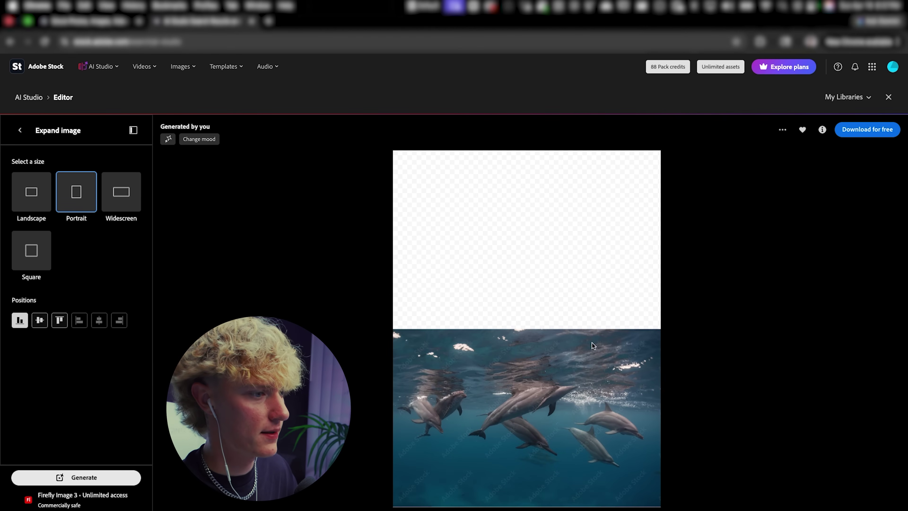
left_click(39, 321)
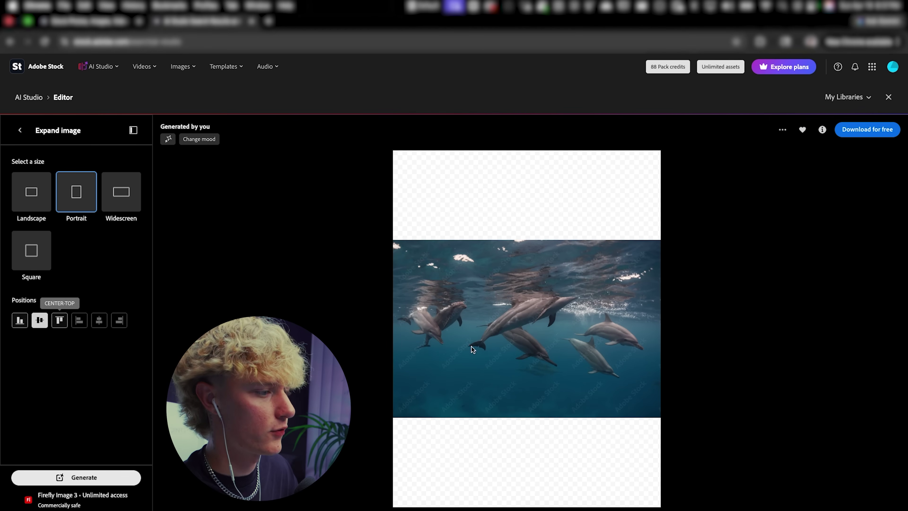
left_click(59, 320)
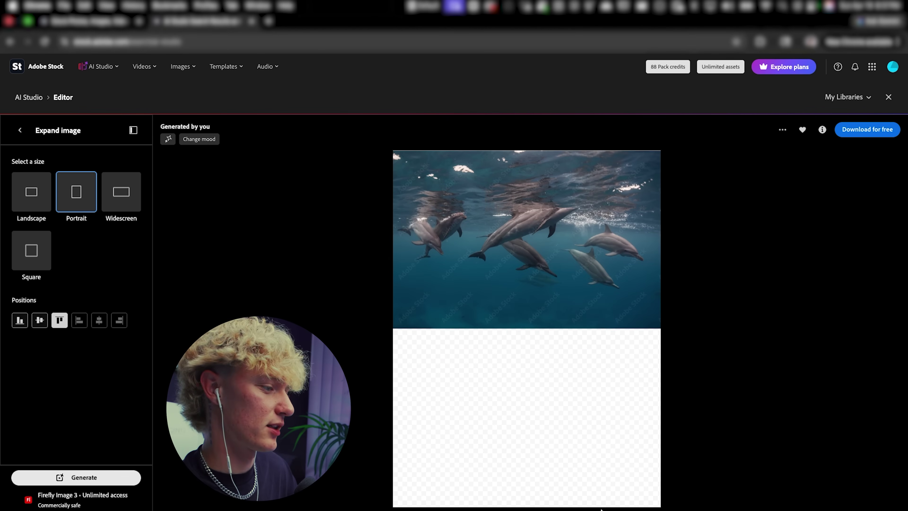
left_click(39, 320)
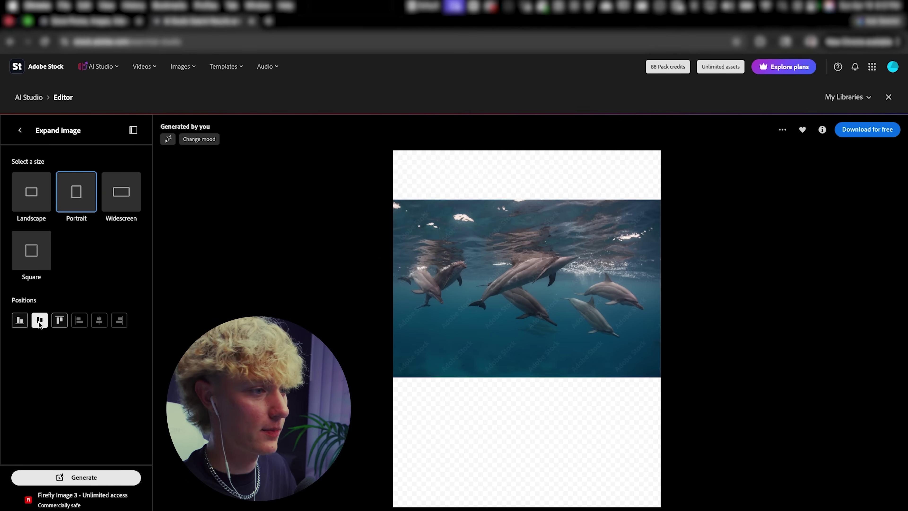
left_click(121, 477)
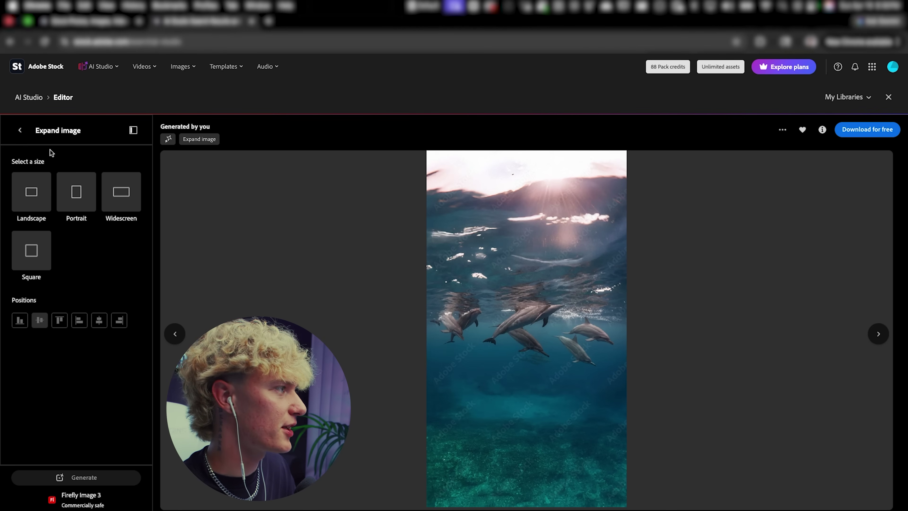
left_click(21, 131)
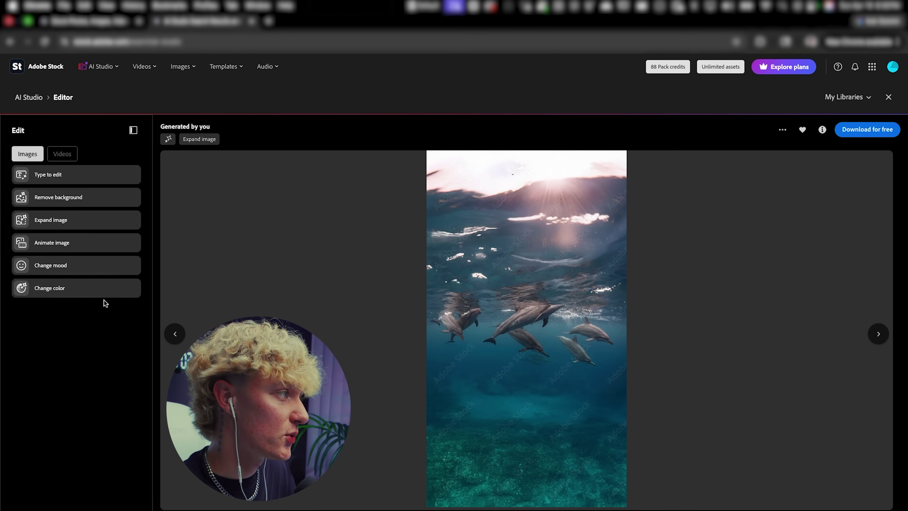
Step: Animate the expanded portrait image as a Reels (9:16) video at 1080p resolution
left_click(63, 245)
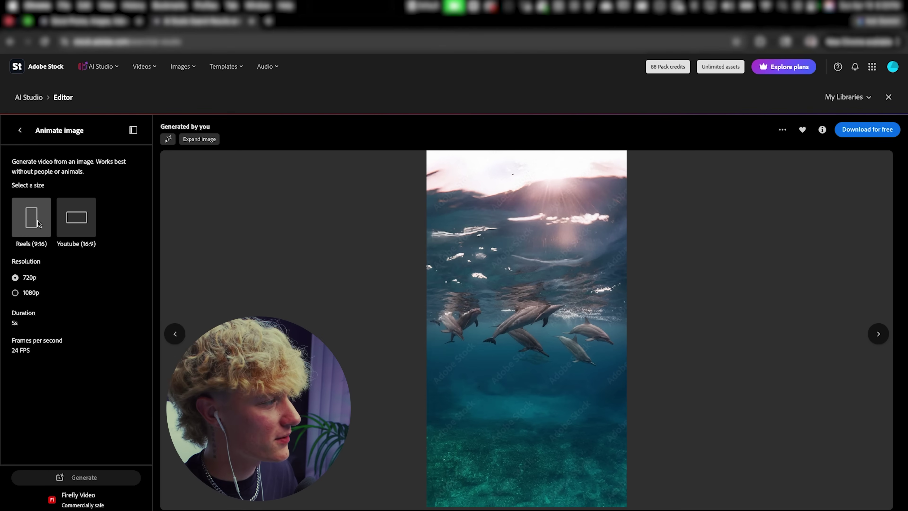
left_click(36, 224)
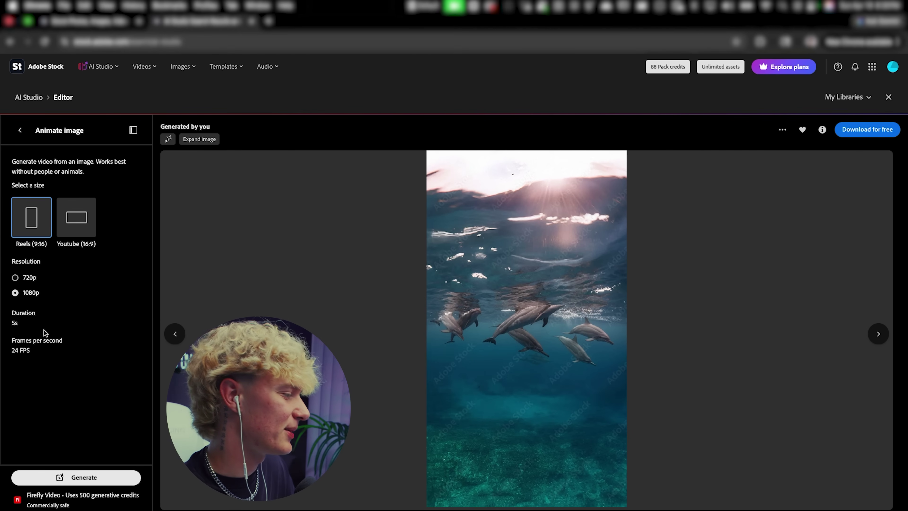
left_click(105, 476)
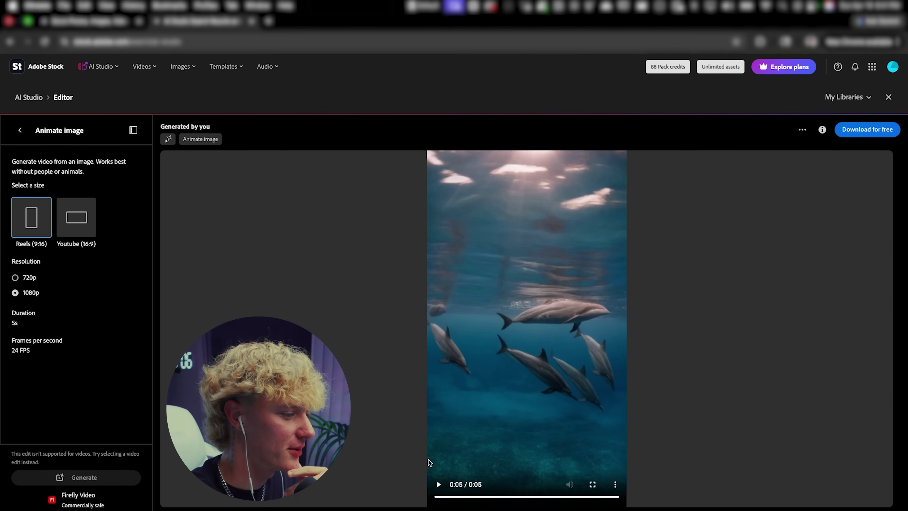
Step: Play the generated dolphin video and download it
left_click(440, 485)
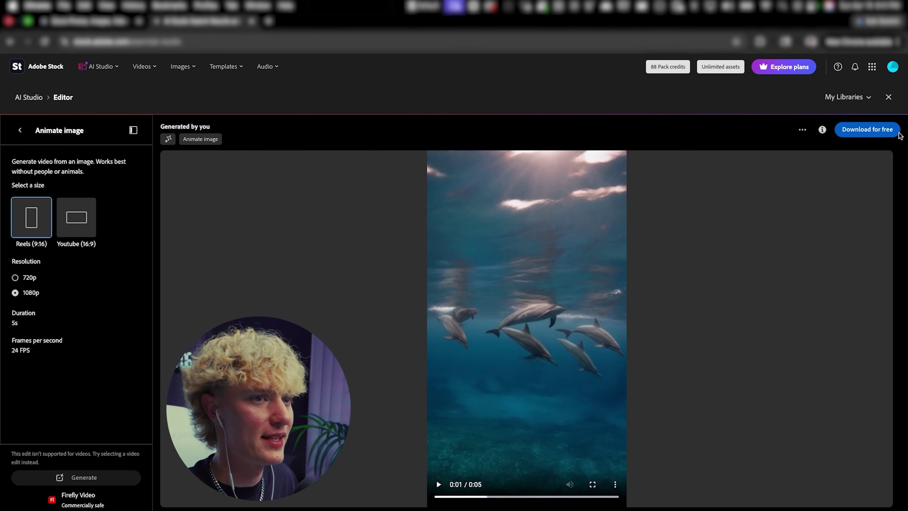
left_click(883, 129)
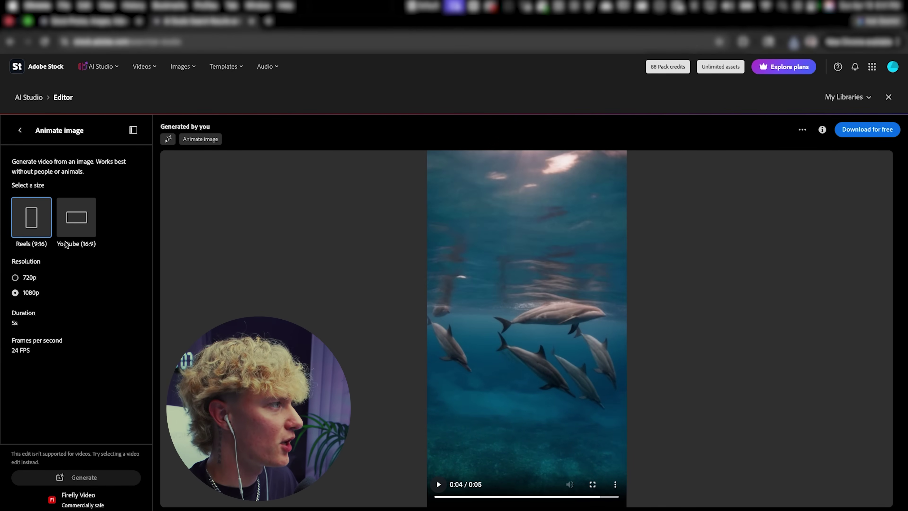
left_click(23, 132)
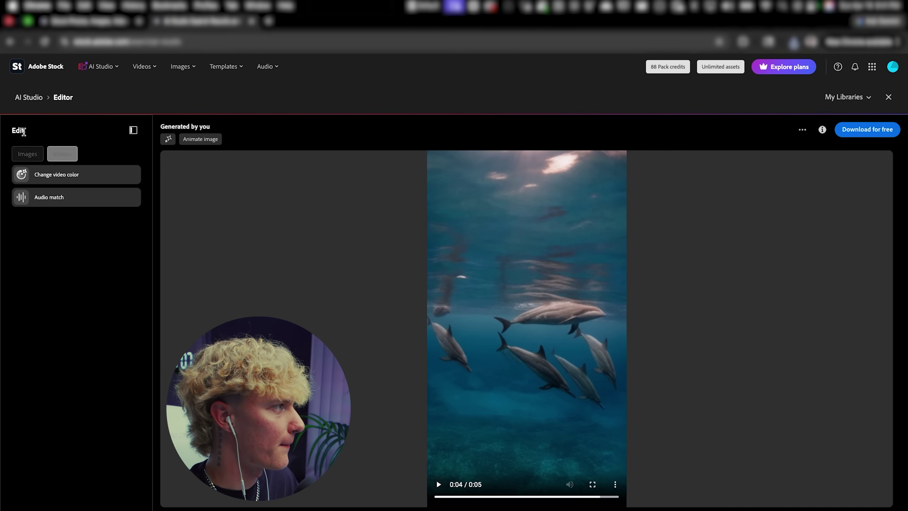
Step: Return to the AI Studio generation history and open the third variation of the expanded portrait image
left_click(32, 98)
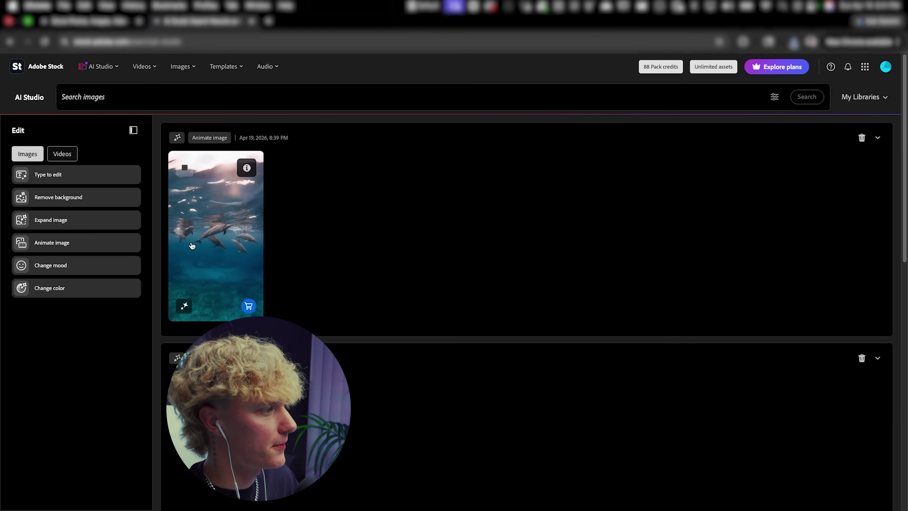
scroll(214, 286, "down", 3)
scroll(226, 317, "down", 2)
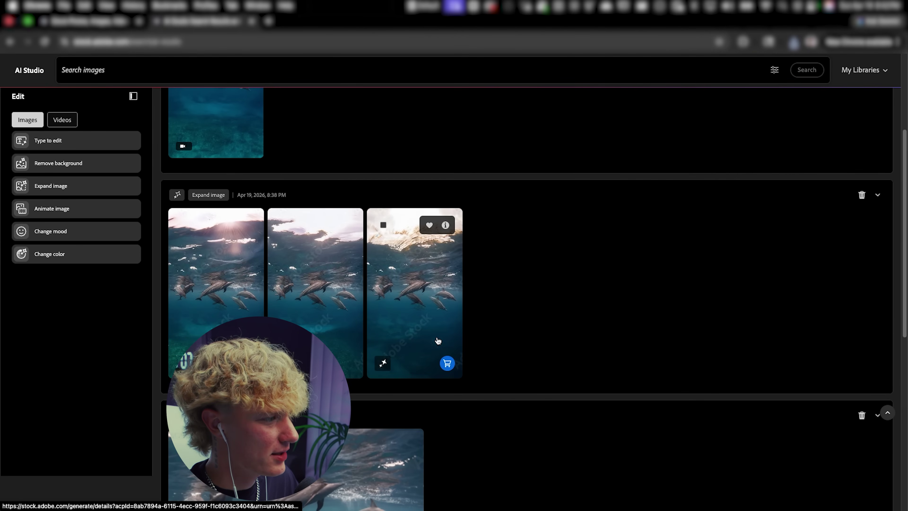
left_click(413, 330)
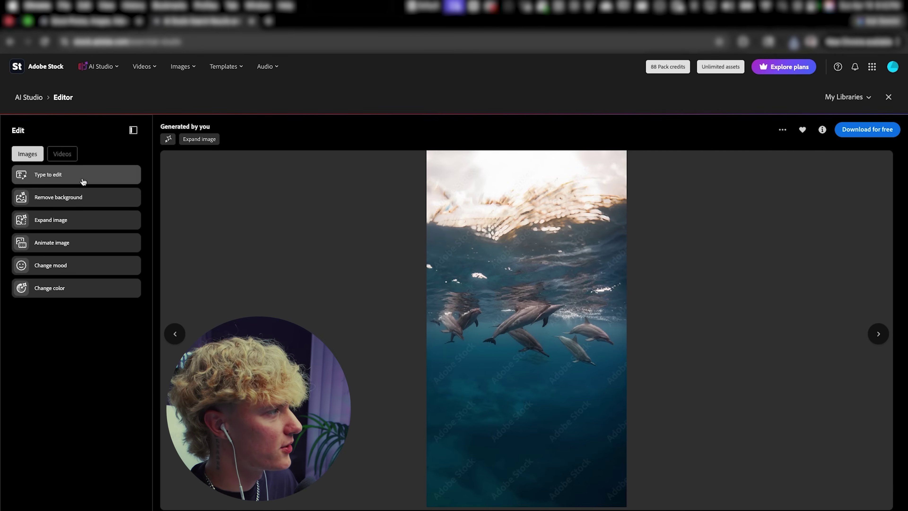
Step: Edit the portrait image with the text prompt "remove all dolphins, except for one" and generate the result
left_click(82, 177)
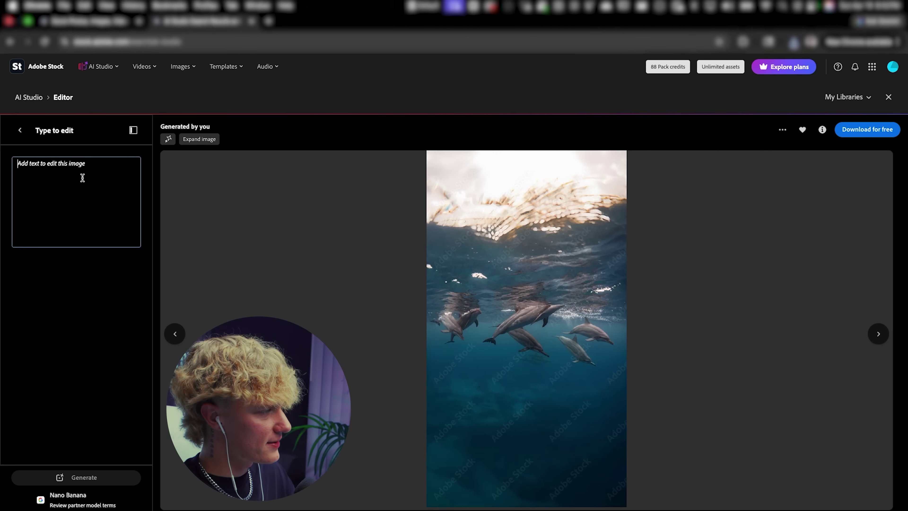
type("remove all dolphins, except for one")
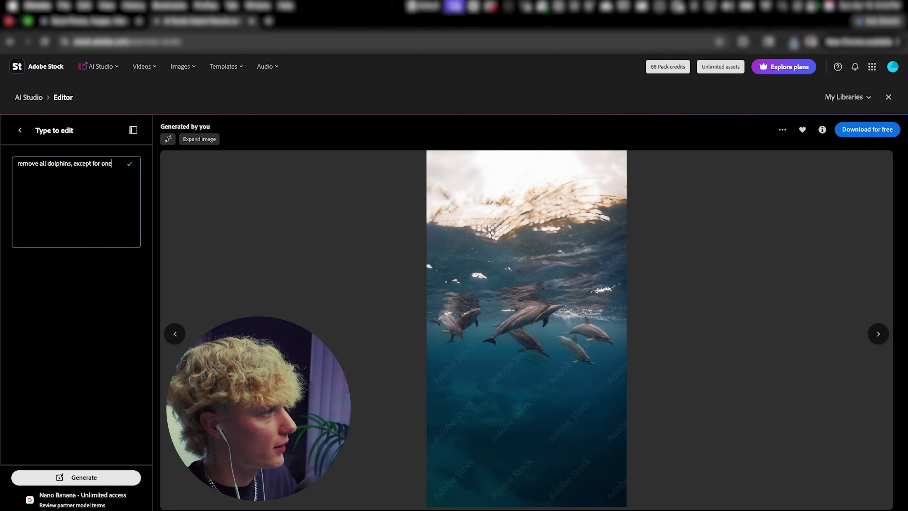
left_click(82, 477)
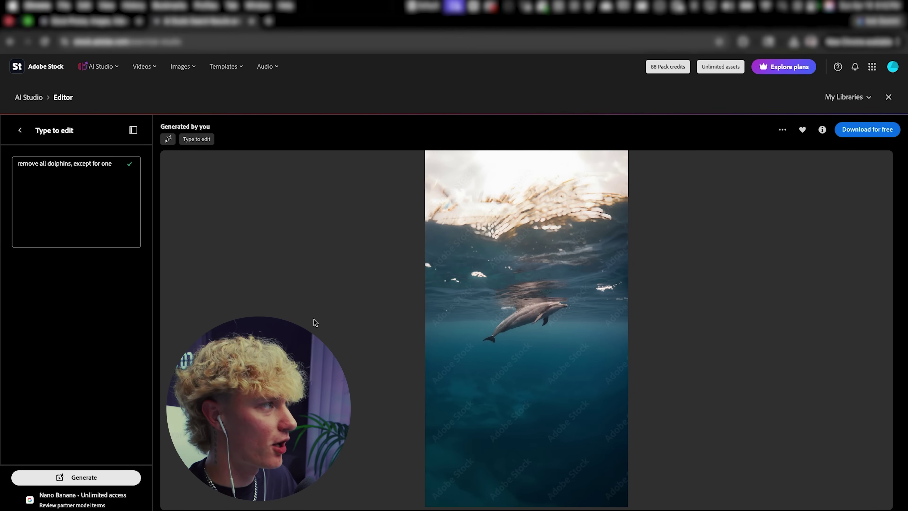
left_click(19, 131)
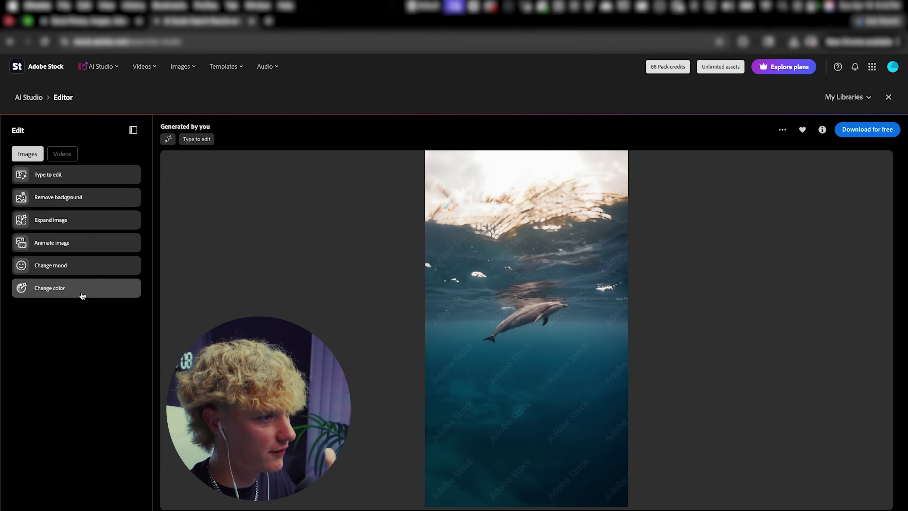
Step: Recolor the single-dolphin portrait image with the red color palette and animate the recolored result
left_click(81, 293)
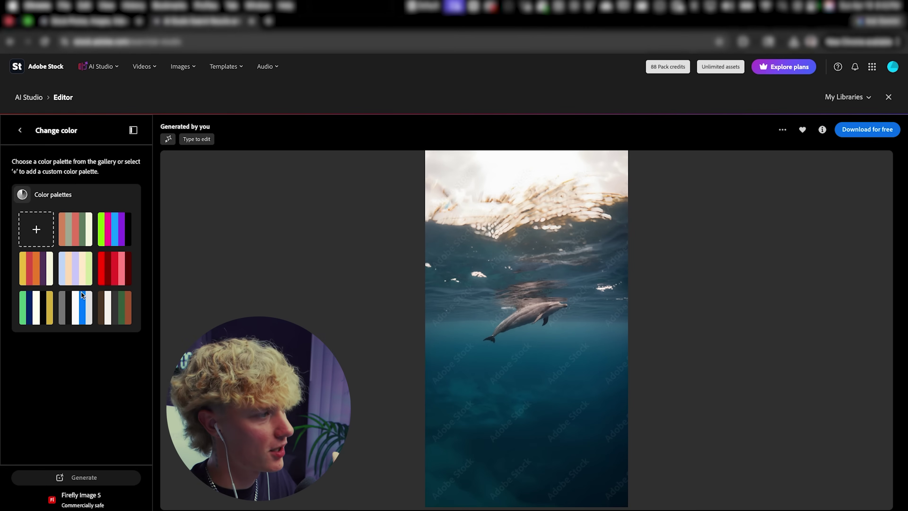
left_click(113, 274)
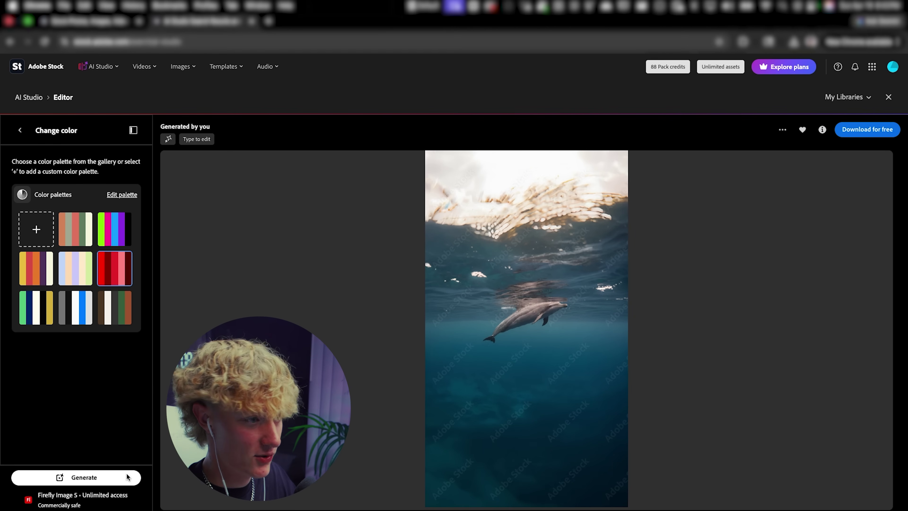
left_click(118, 480)
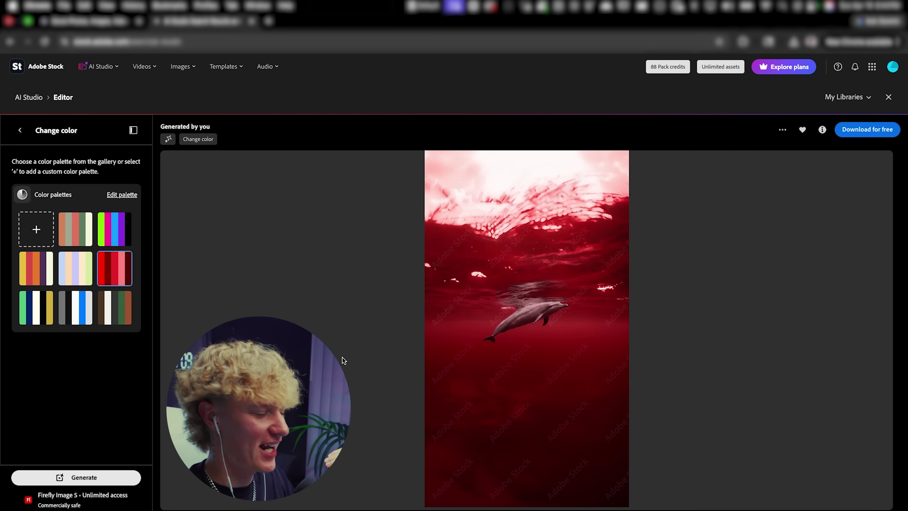
left_click(20, 130)
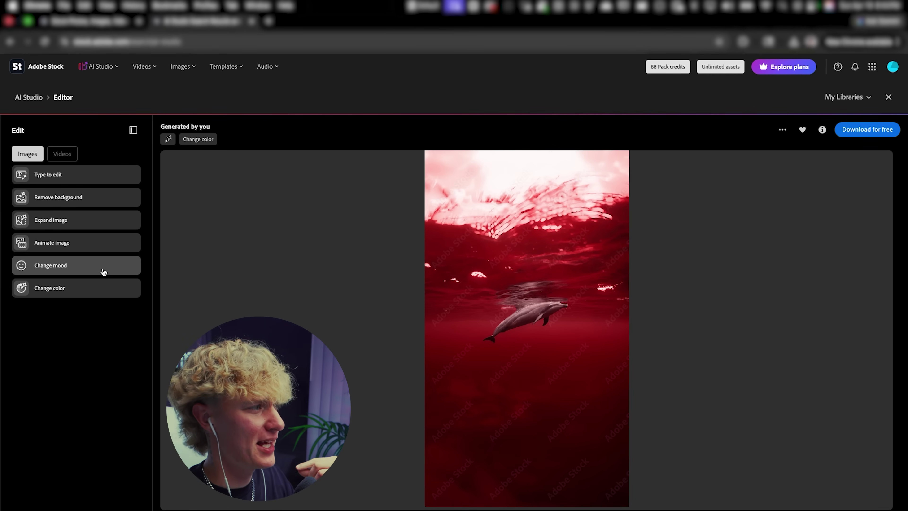
left_click(82, 247)
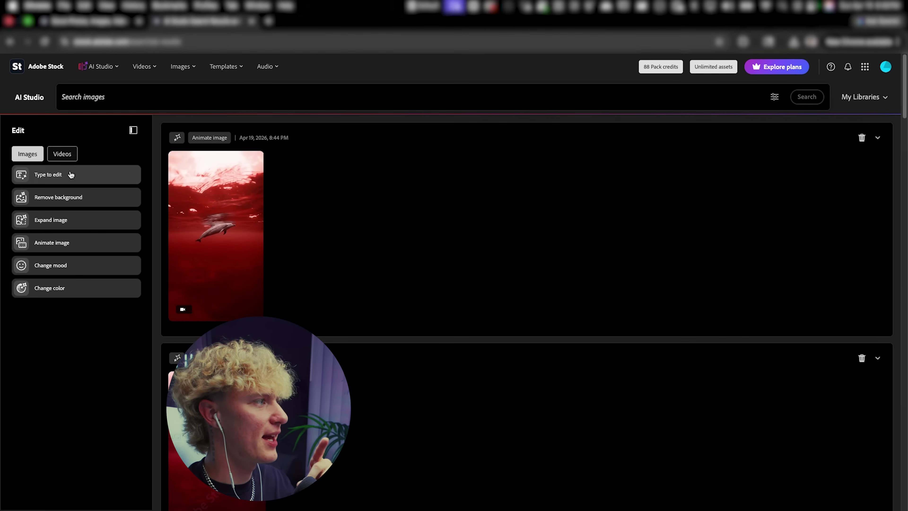
Step: Search the stock videos for "whale in water"
left_click(111, 96)
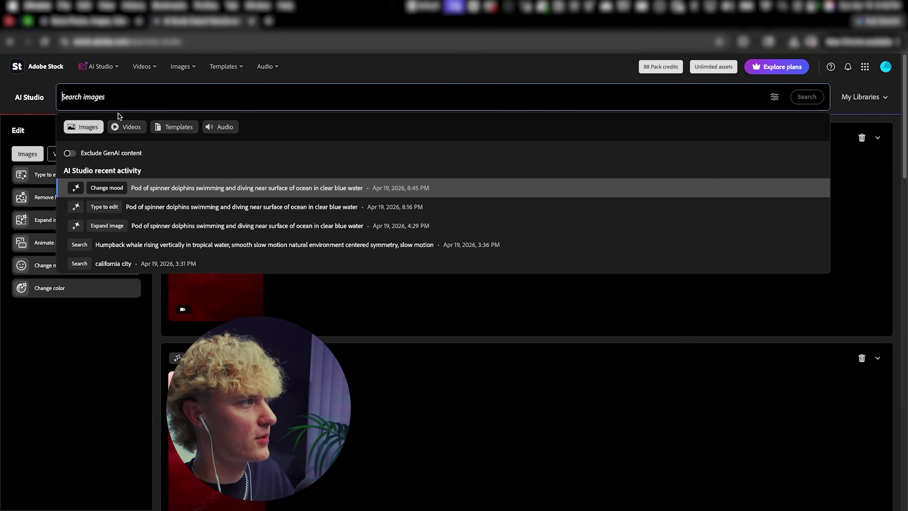
left_click(125, 128)
left_click(130, 99)
type("w")
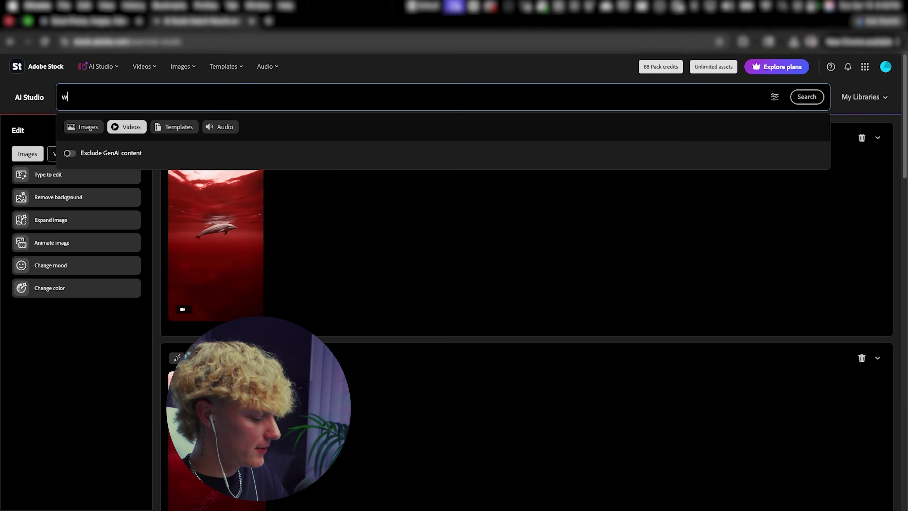
type("hale in water")
key("Return")
left_click(117, 96)
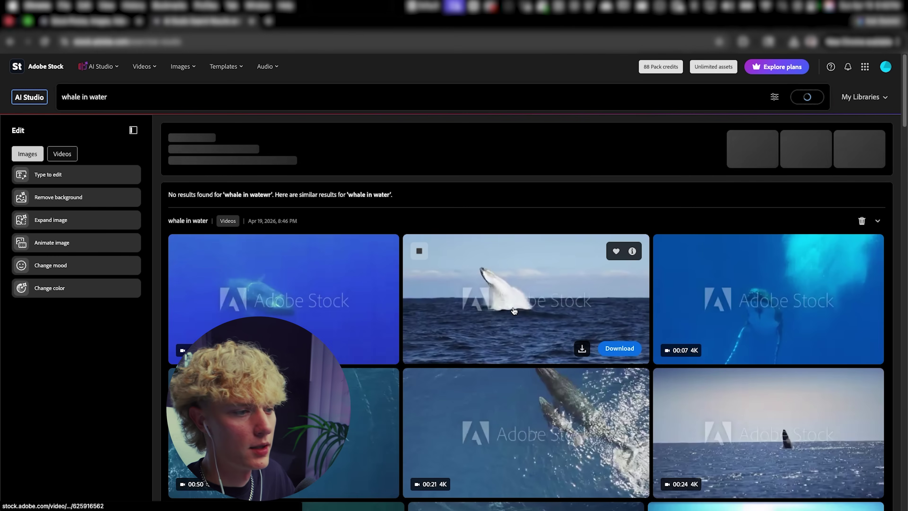
Step: Browse the whale video results and open the underwater clip of a humpback whale mother and calf
scroll(513, 314, "down", 4)
scroll(506, 391, "down", 2)
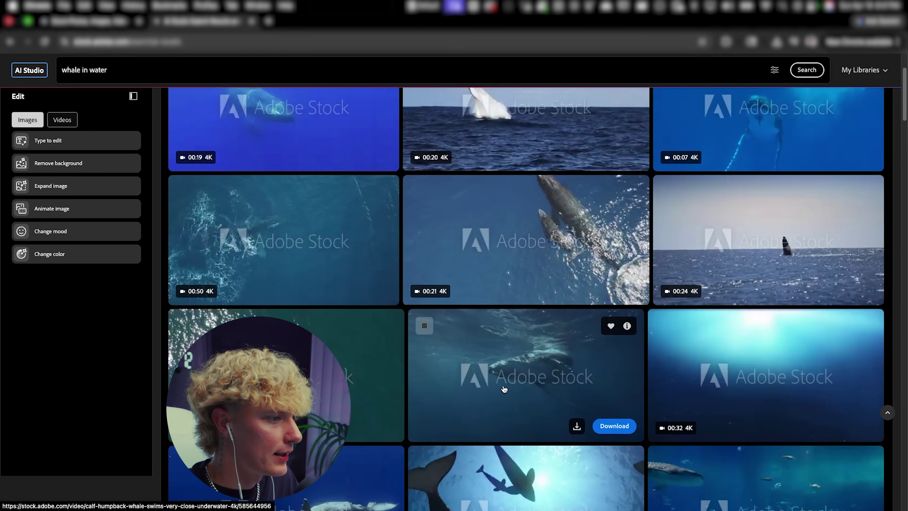
scroll(508, 382, "down", 2)
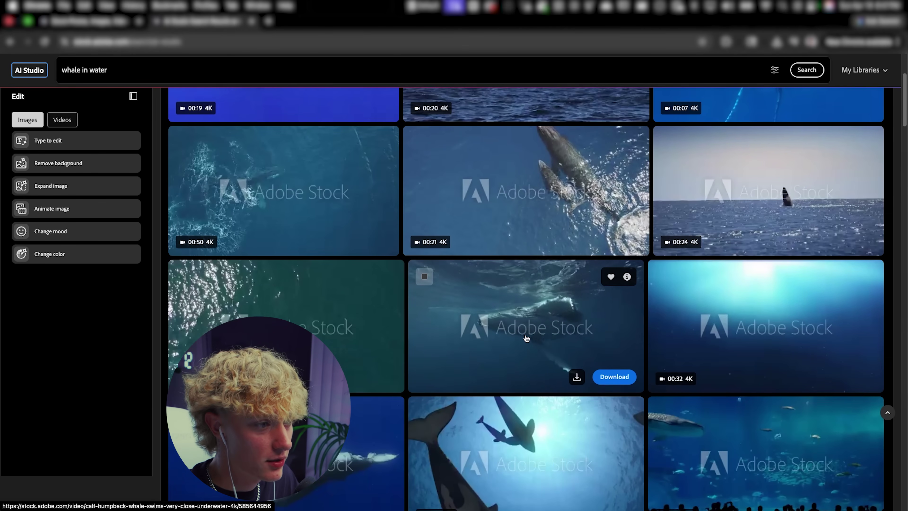
scroll(526, 338, "down", 3)
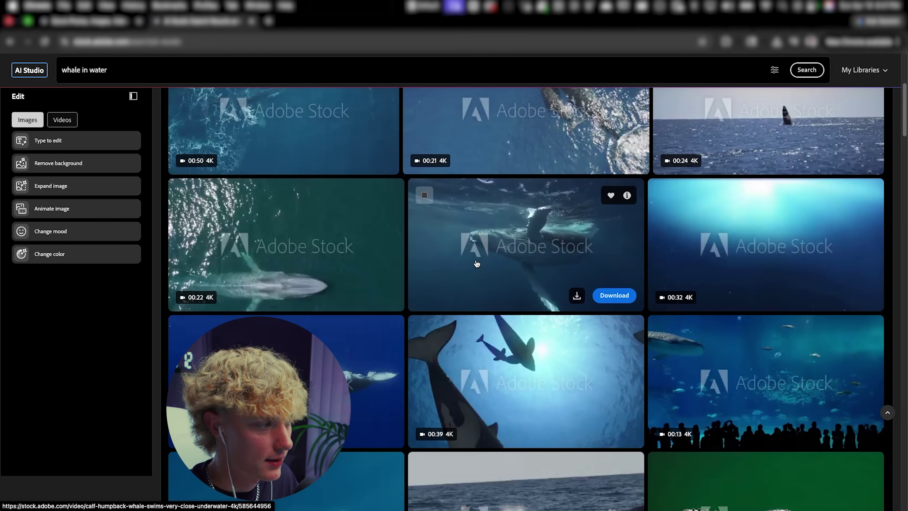
left_click(479, 255)
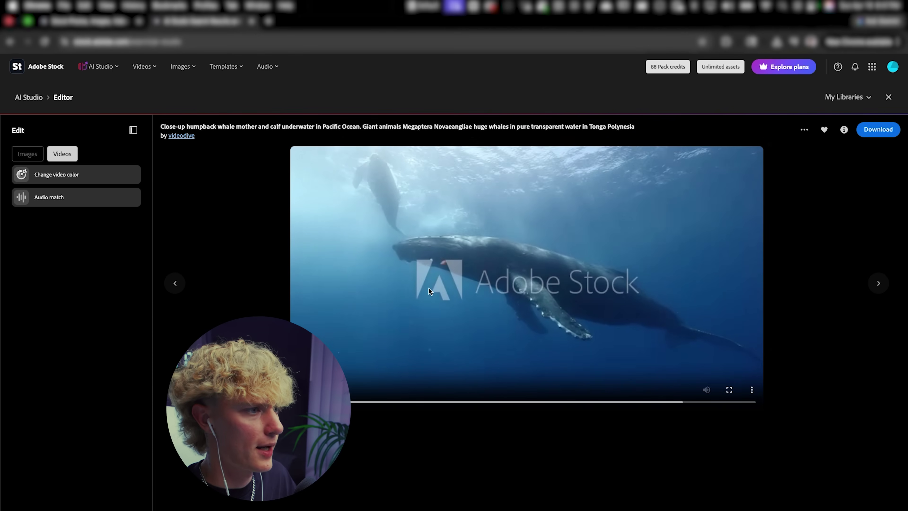
Step: Start a custom palette for changing the whale video's color and set its first color to dark blue #232557
left_click(78, 179)
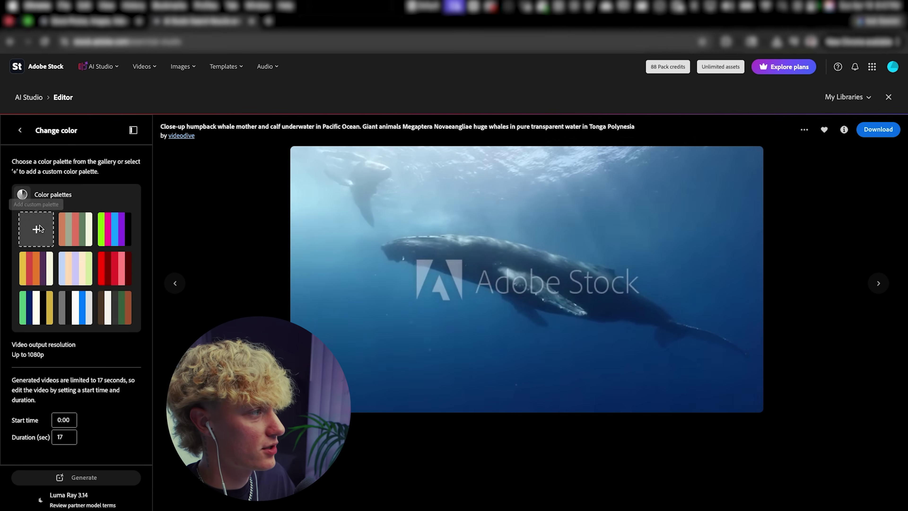
left_click(37, 225)
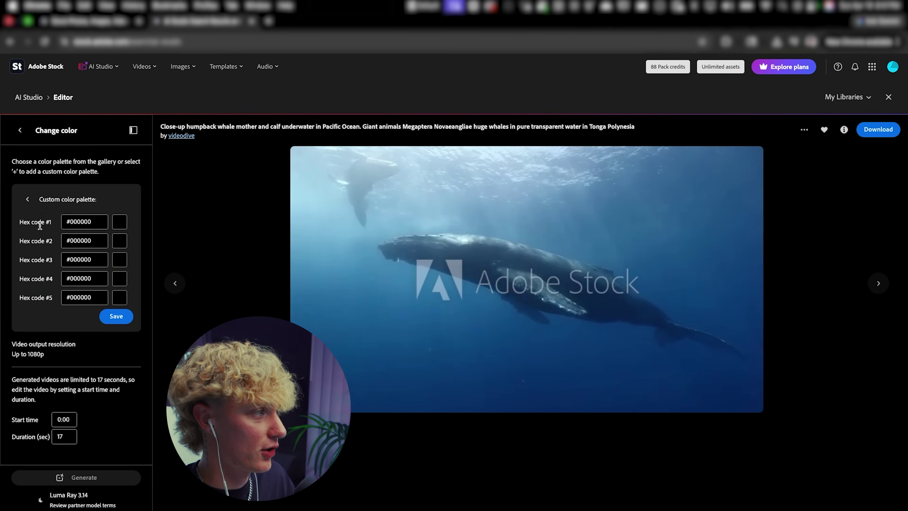
left_click(116, 224)
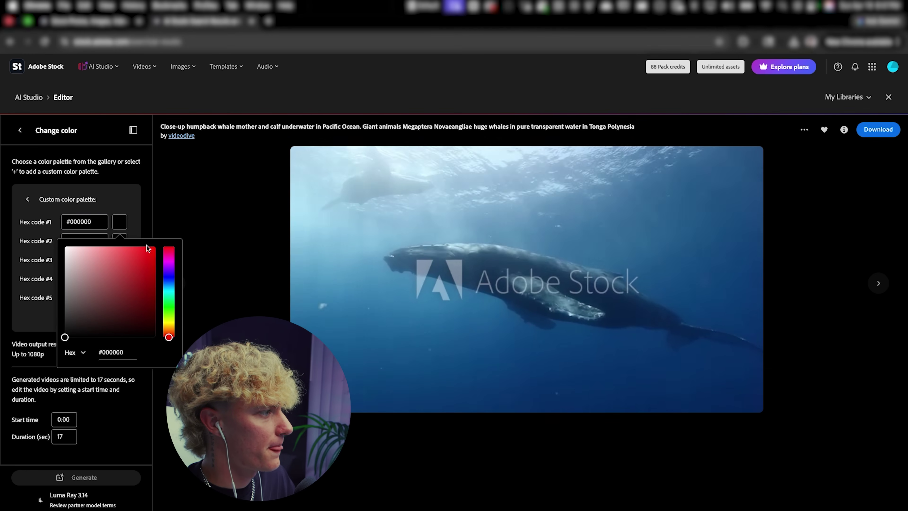
left_click(167, 279)
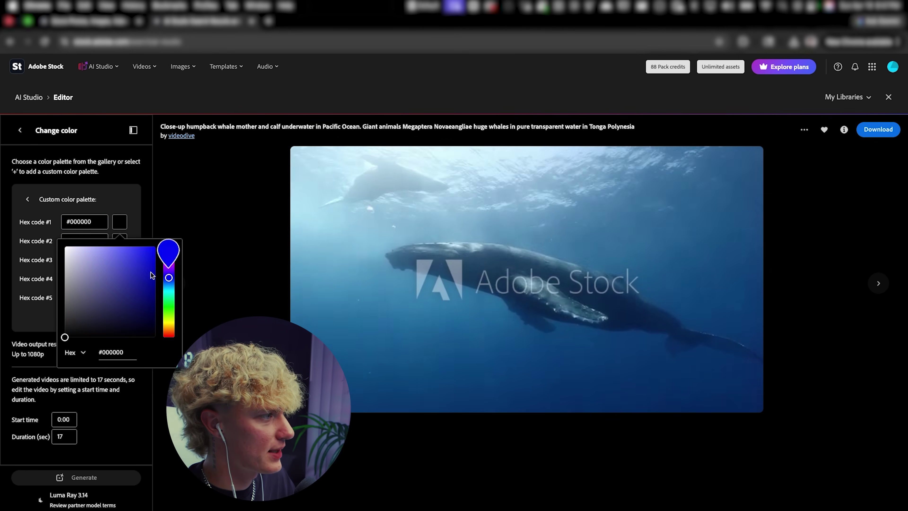
left_click(137, 263)
left_click_drag(109, 271, 119, 306)
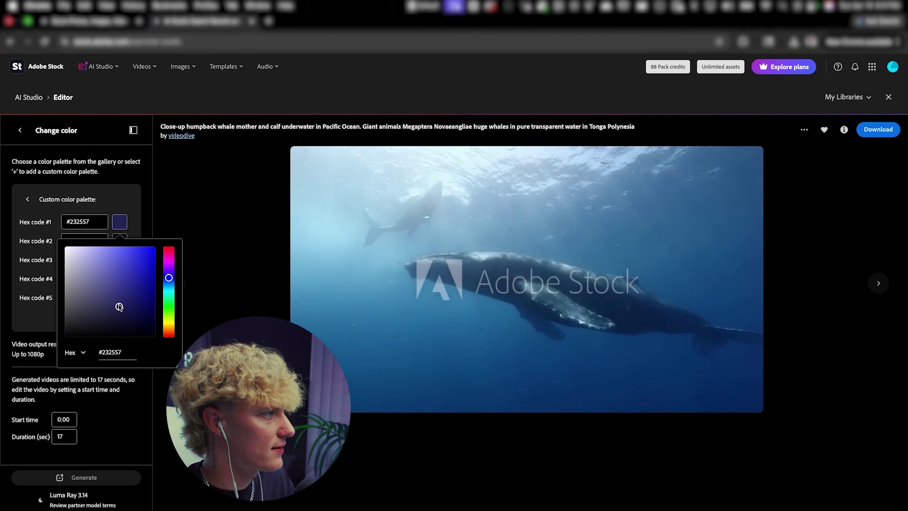
left_click(115, 220)
Step: Set the custom palette's second color to the muted teal #719FA6
left_click(120, 240)
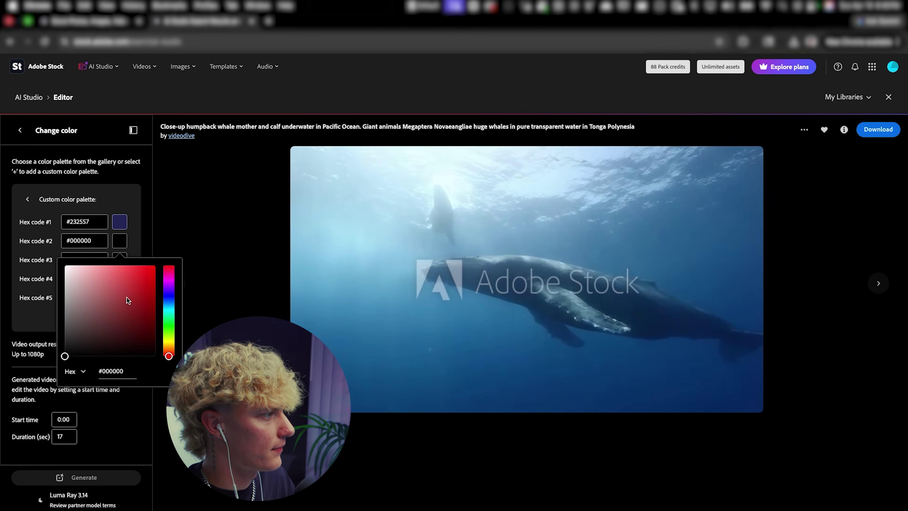
left_click(170, 308)
left_click(99, 280)
left_click_drag(99, 280, 93, 297)
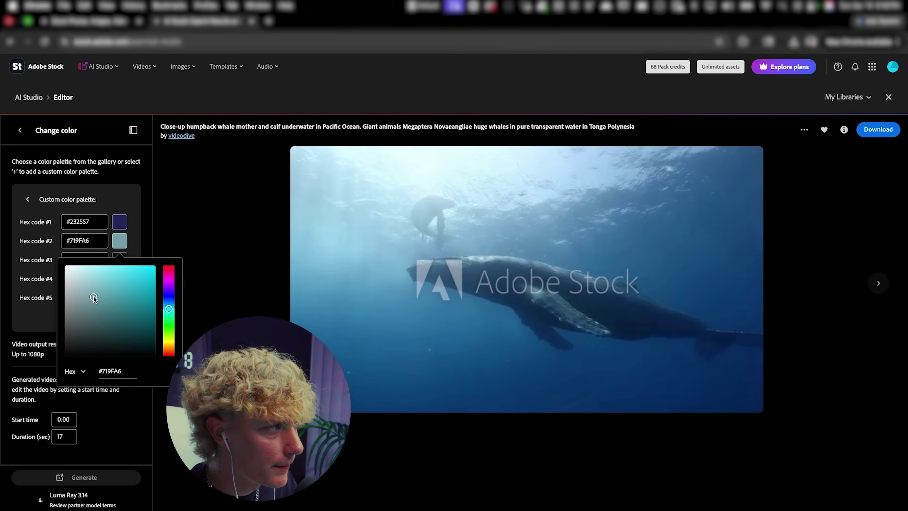
left_click(119, 259)
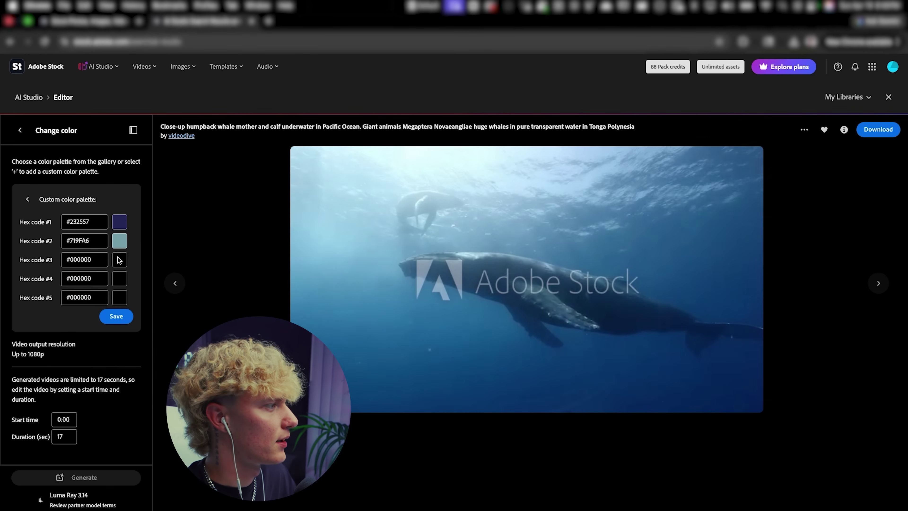
Step: Set the custom palette's third color to the pale blue-gray #AEBFC2
left_click(119, 260)
mouse_move(76, 315)
left_mouse_down()
mouse_move(66, 285)
mouse_move(65, 306)
left_mouse_up()
key("Escape")
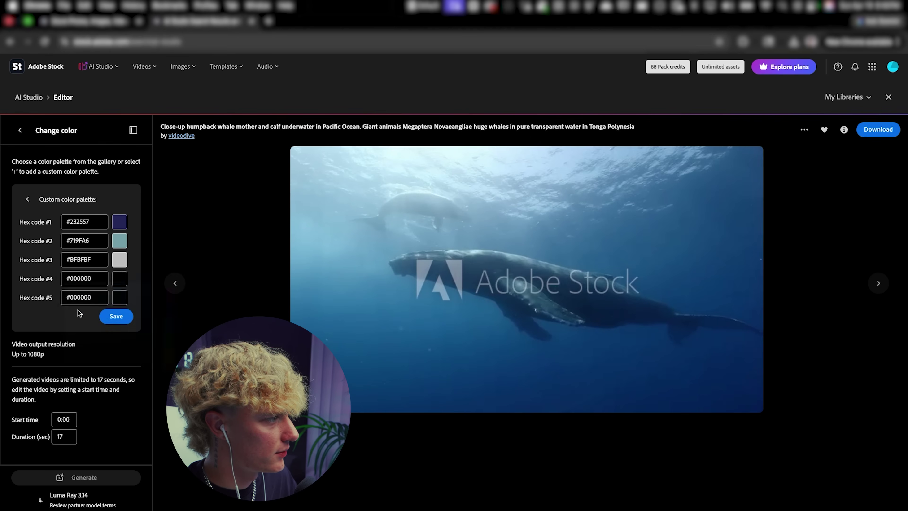
left_click(115, 277)
left_click(72, 306)
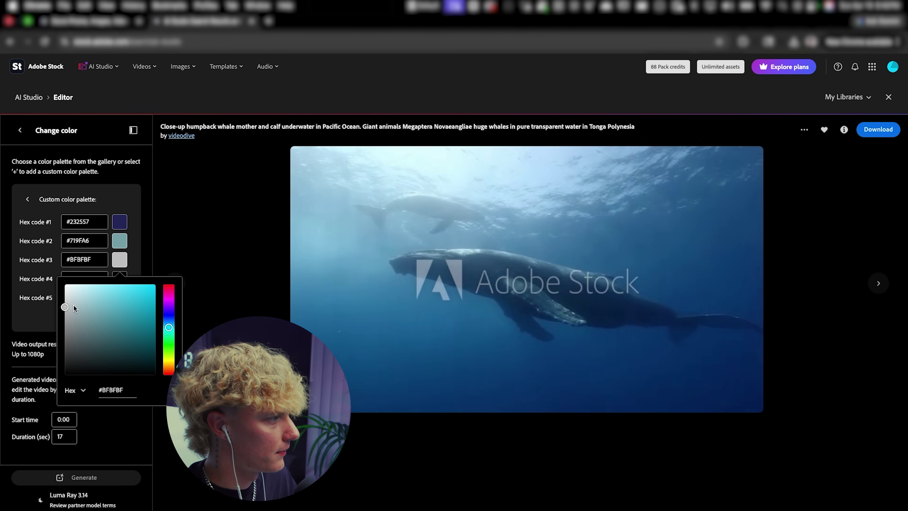
left_click(143, 260)
Step: Set the custom palette's fourth color to the dark teal #184859
left_click(120, 298)
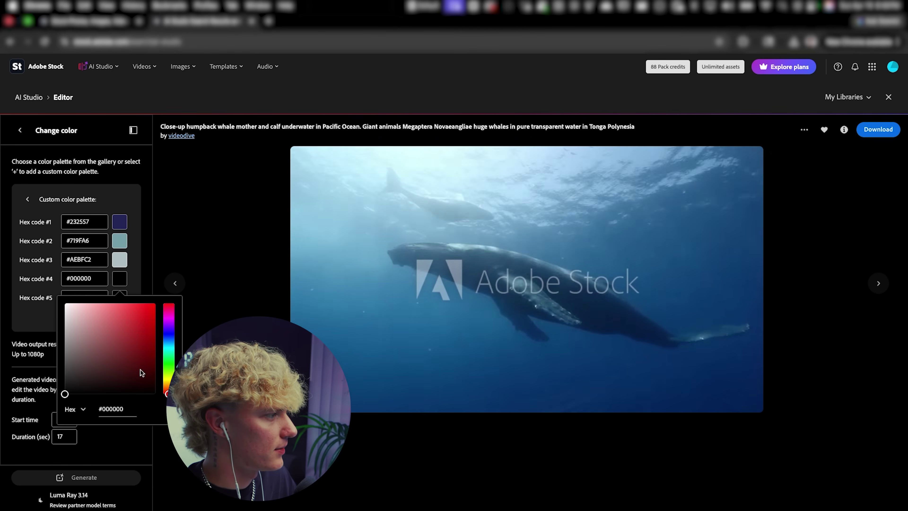
left_click(169, 334)
mouse_move(125, 322)
left_mouse_down()
mouse_move(132, 307)
mouse_move(121, 302)
mouse_move(124, 326)
mouse_move(169, 345)
mouse_move(137, 330)
mouse_move(137, 352)
left_mouse_up()
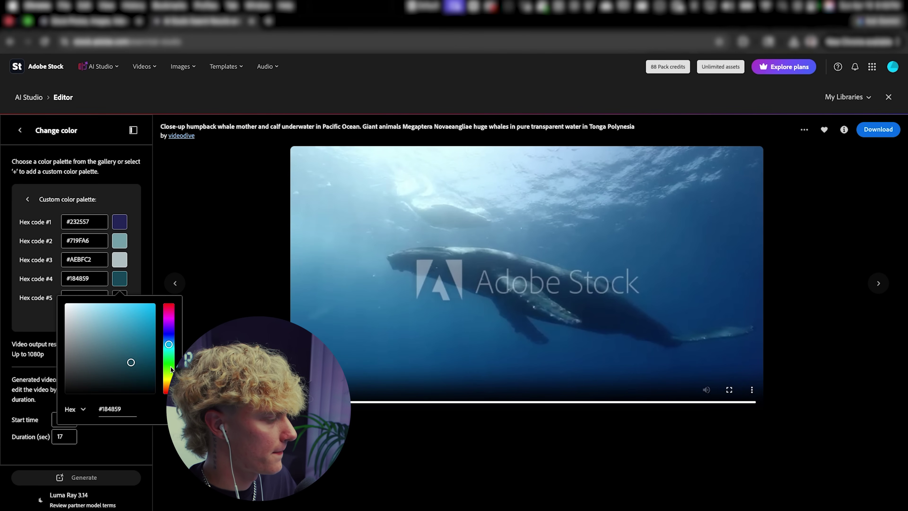
left_click(135, 291)
Step: Set the custom palette's fifth color to the navy blue #102F54
left_click(120, 297)
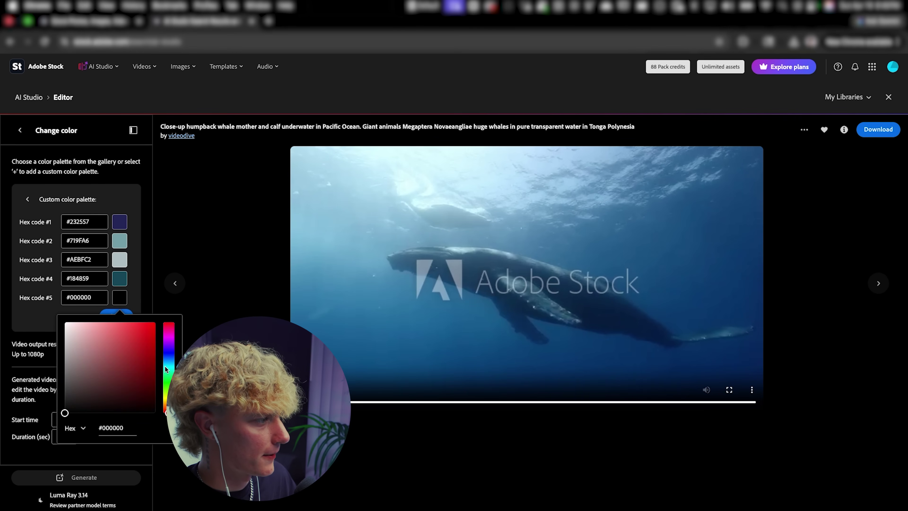
left_click(165, 366)
left_click_drag(165, 363, 139, 384)
left_click(144, 377)
left_click(143, 294)
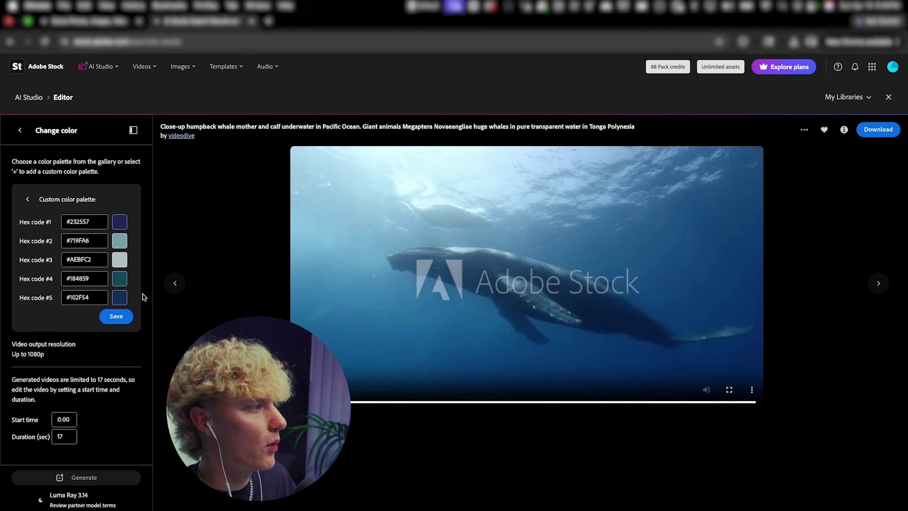
Step: Save the custom palette, select it for the whale video and generate the recolored video
left_click(116, 317)
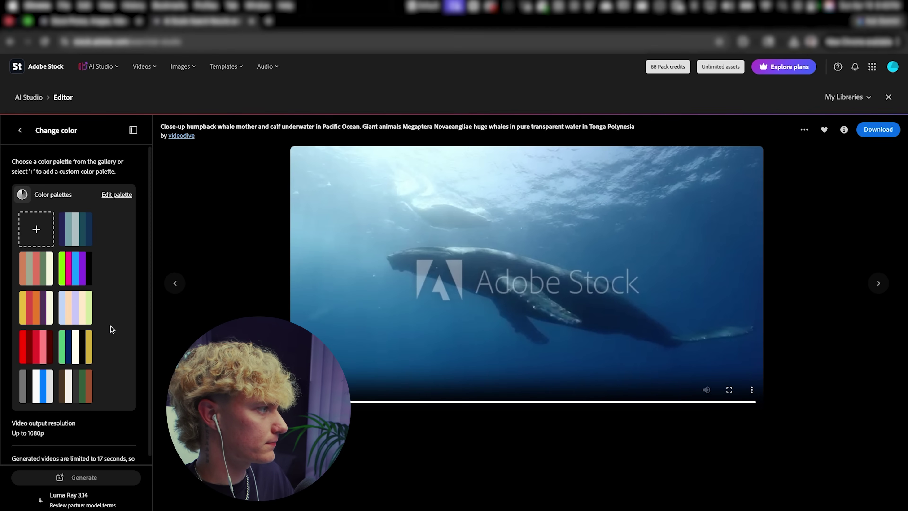
left_click(76, 234)
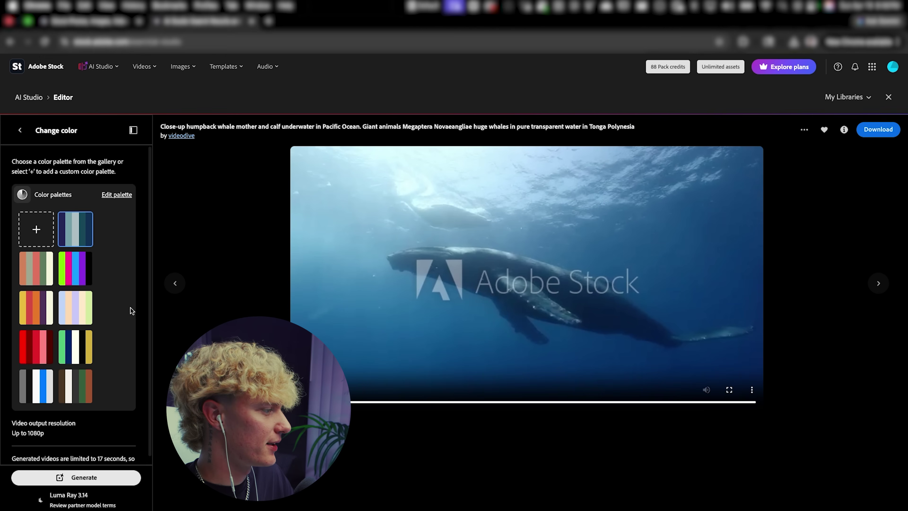
left_click(100, 479)
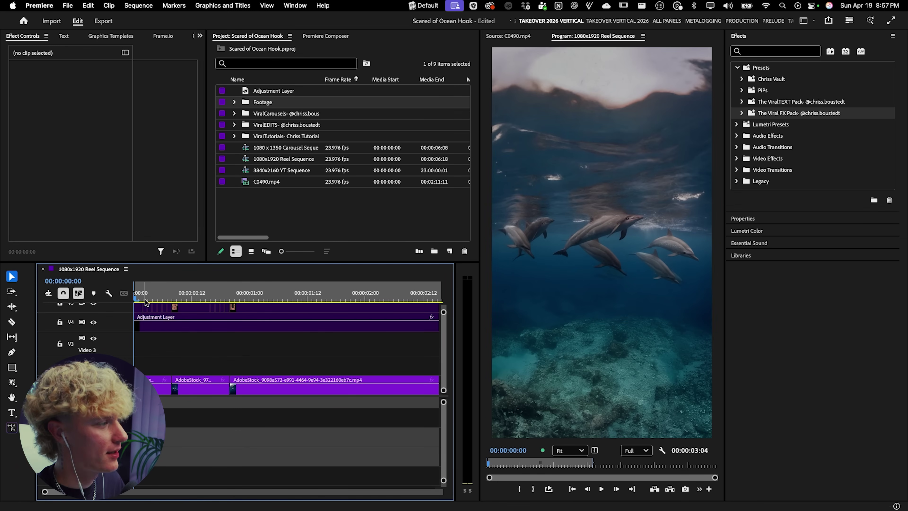
Step: In Premiere Pro, zoom out the 1080x1920 Reel Sequence and play it from the start to review the edited stock clips
left_click(159, 387)
key("minus")
key("space")
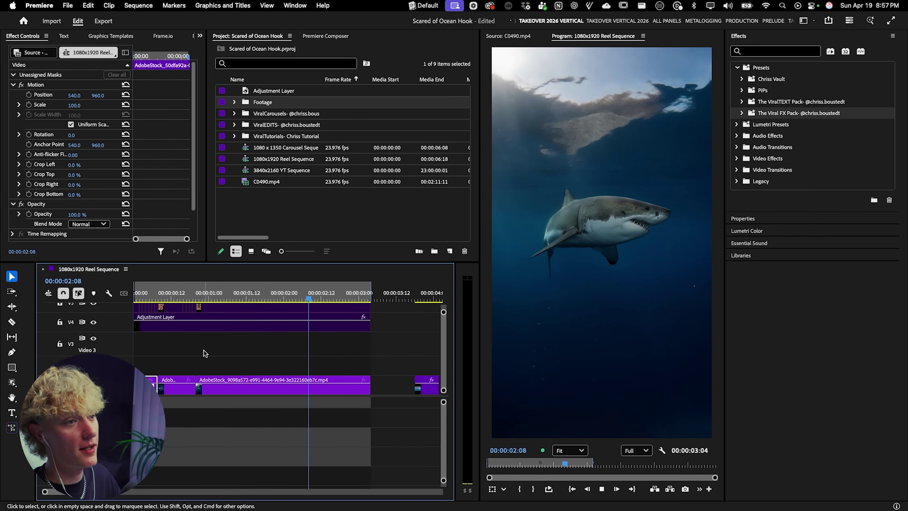
key("space")
key("d")
key("Home")
key("d")
key("space")
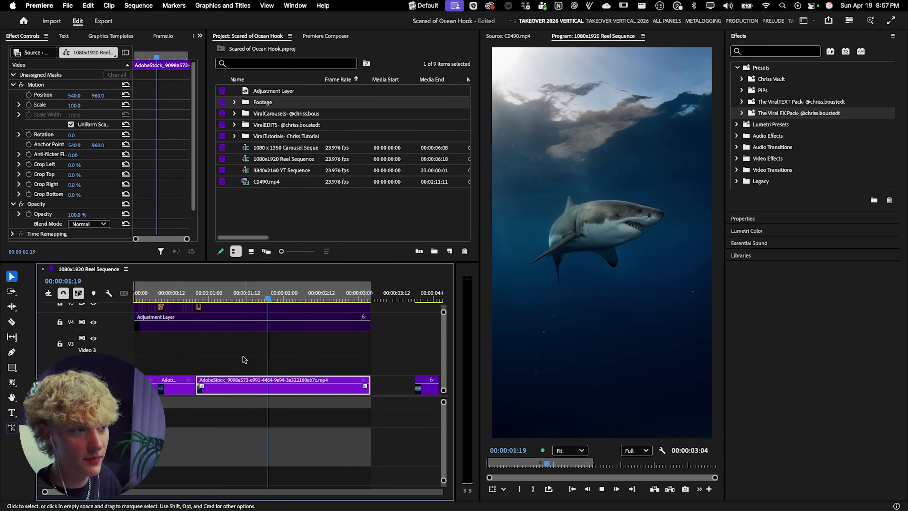
Step: Replay the shark clip from its opening part and play the reel sequence again from the beginning
key("d")
left_click(197, 291)
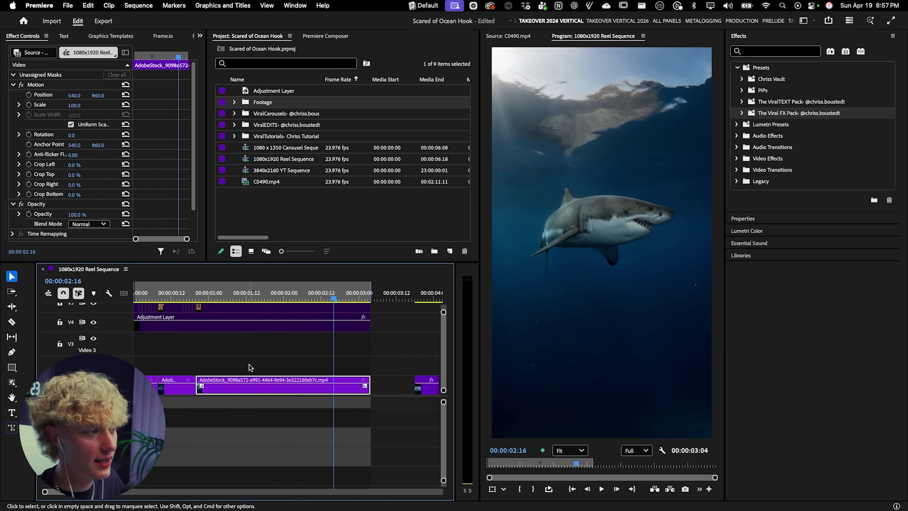
left_click(213, 297)
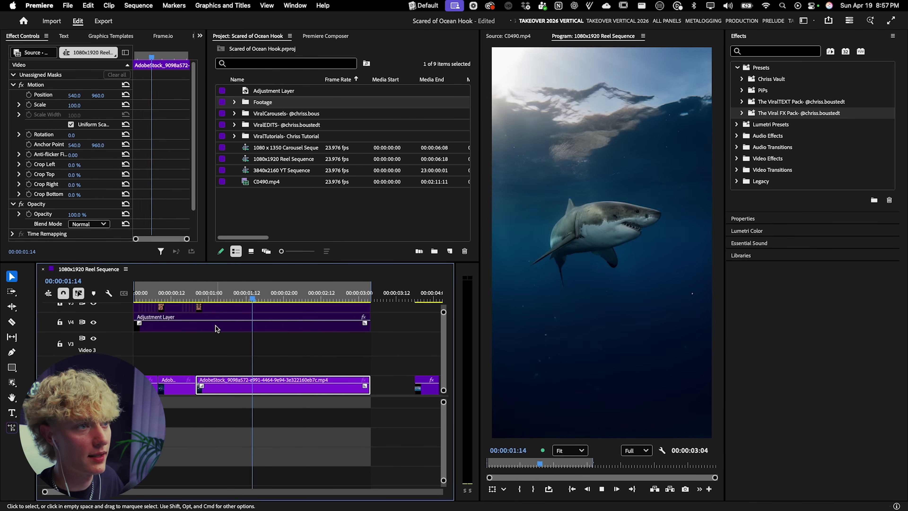
key("space")
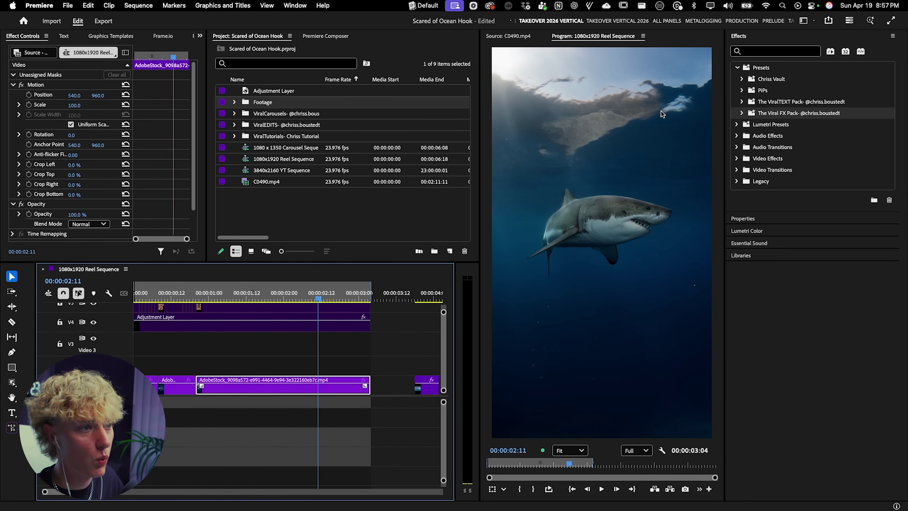
key("space")
key("Home")
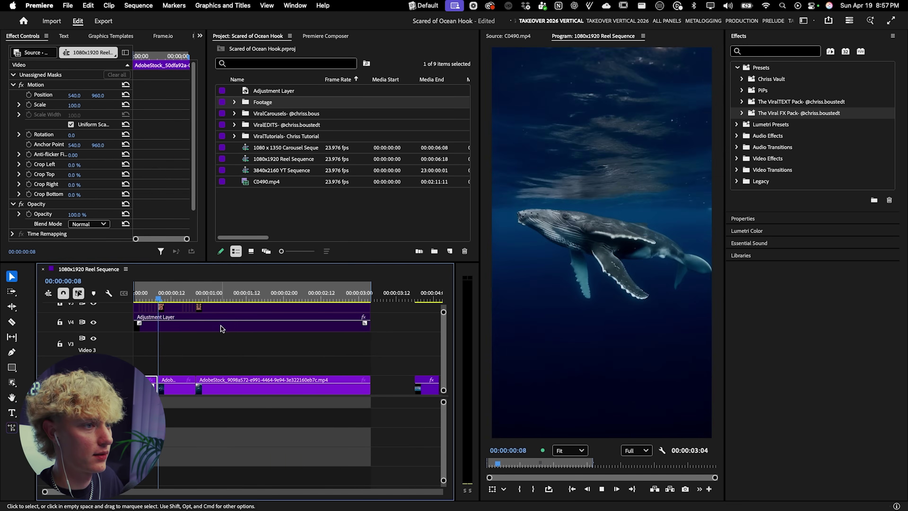
Step: Add an adjustment layer on V3 from the sequence start and cut off the excess past the end of the shark clip
left_click(256, 377)
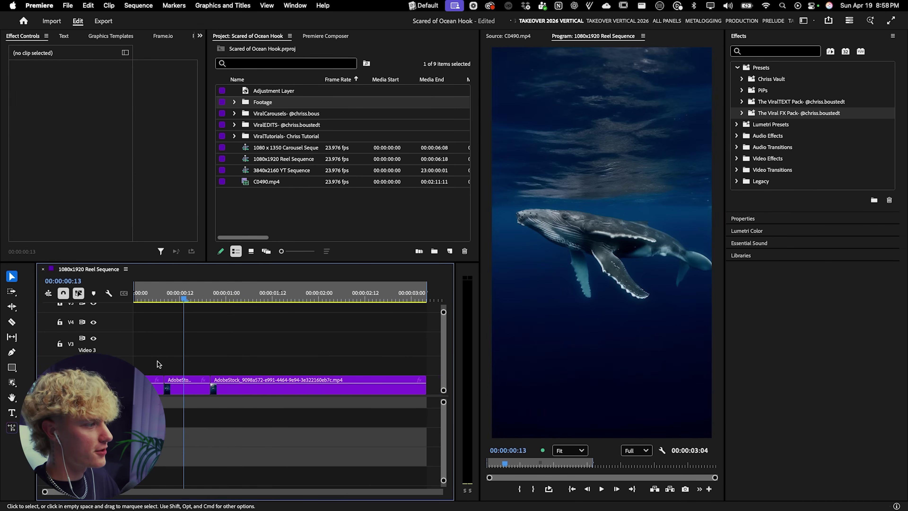
left_click(133, 293)
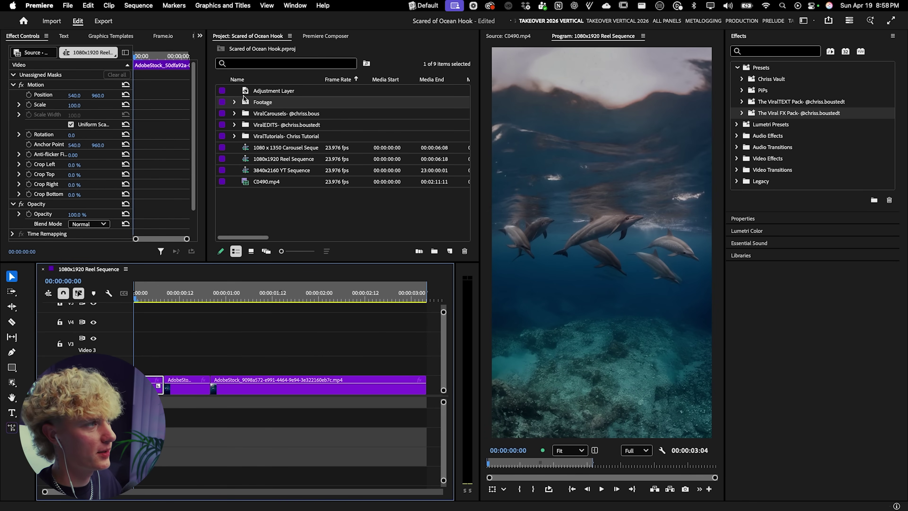
left_click_drag(245, 92, 407, 352)
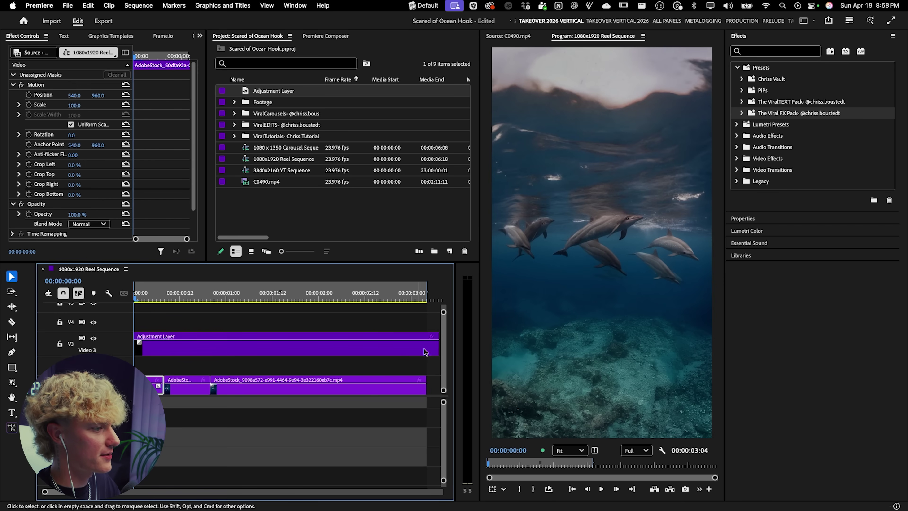
key("c")
left_click(435, 350)
key("v")
left_click(433, 349)
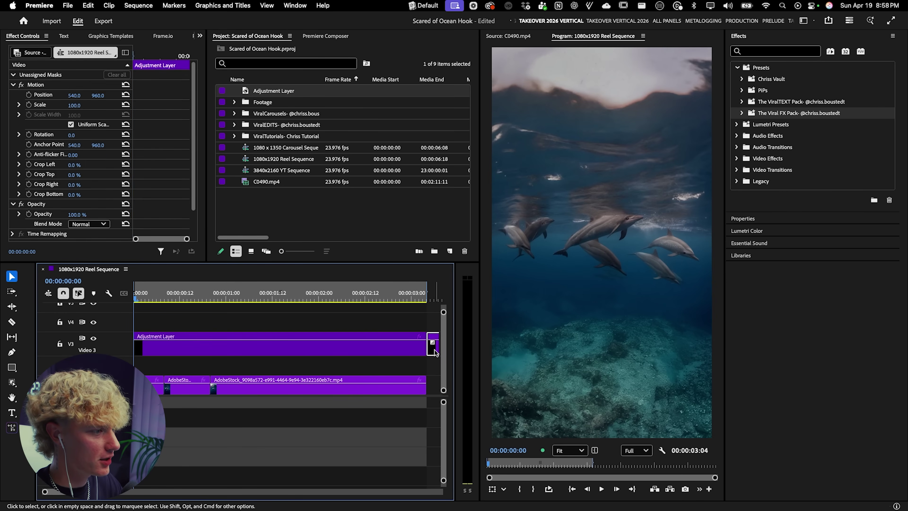
key("Delete")
Step: Find the camera presets, apply ViralFX- (continuous) Scale In Fast to the adjustment layer and set its Grow value to 17%
left_click(754, 51)
type("camera")
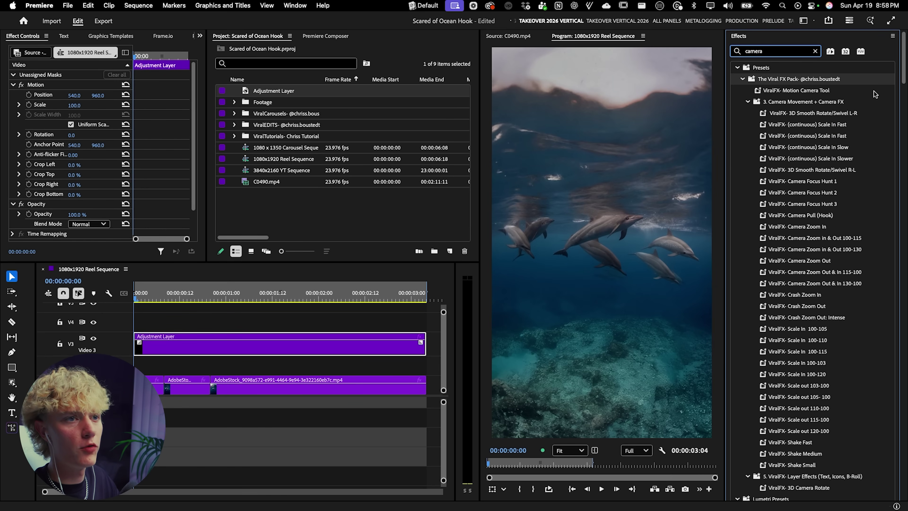
scroll(905, 77, "down", 3)
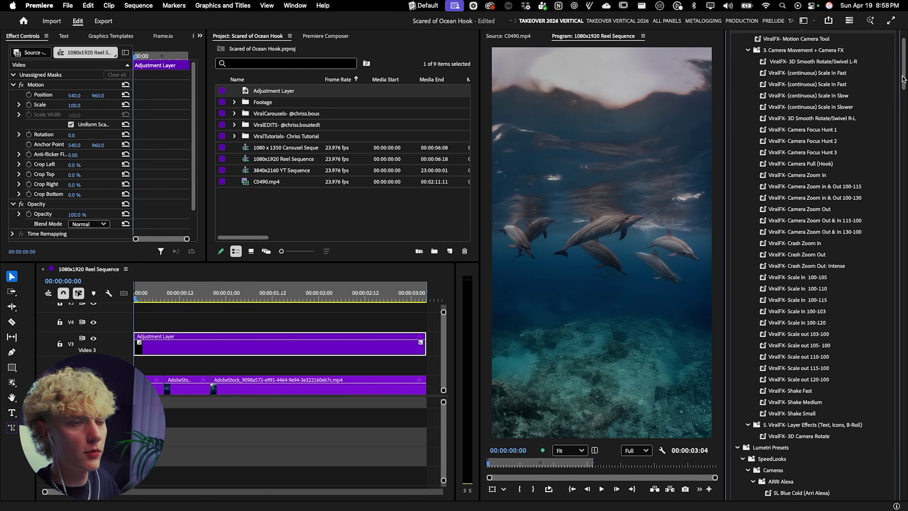
scroll(903, 79, "down", 1)
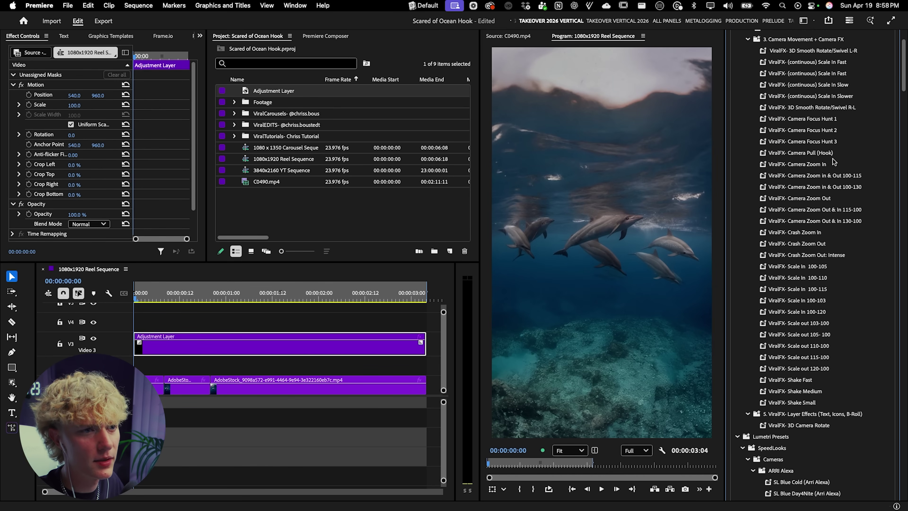
scroll(832, 140, "up", 1)
left_click(838, 69)
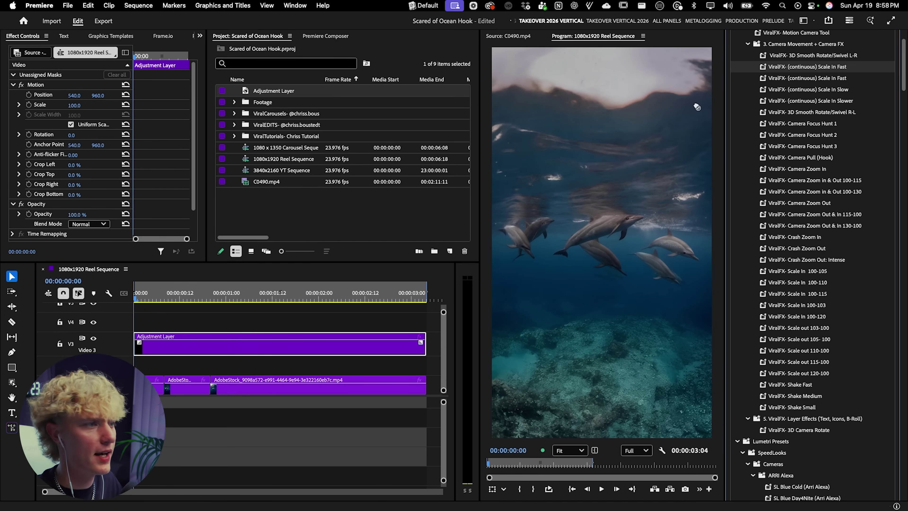
left_click_drag(193, 324, 173, 343)
scroll(153, 194, "down", 5)
left_click_drag(74, 215, 79, 214)
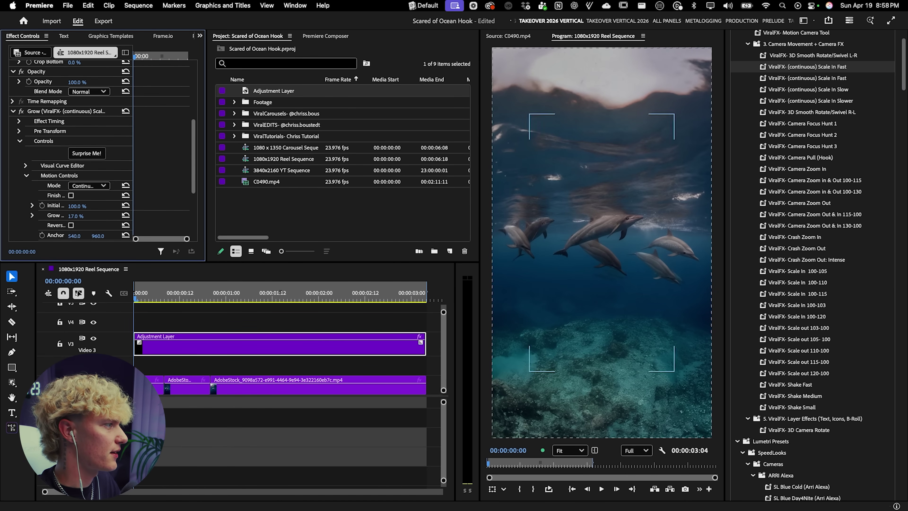
Step: Play the reel sequence from the start to check the continuous scale-in across the ocean clips
left_click(182, 315)
key("space")
key("c")
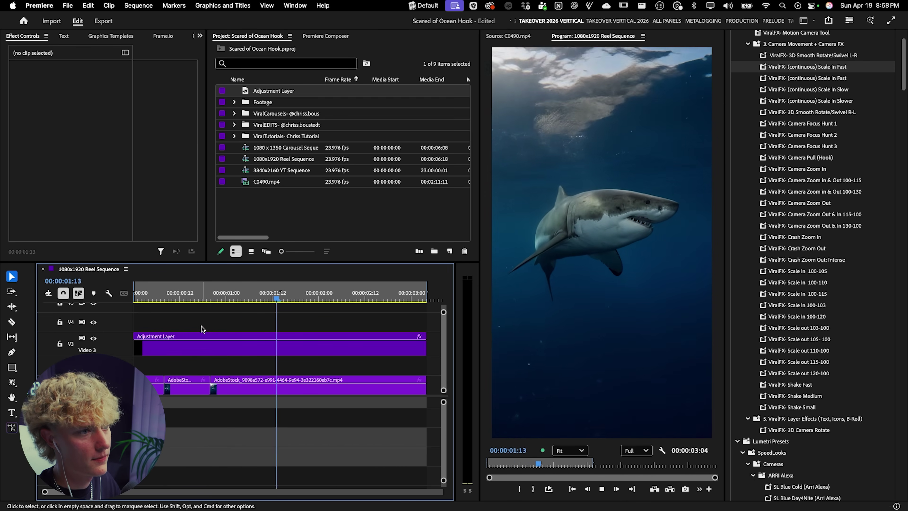
key("v")
key("minus")
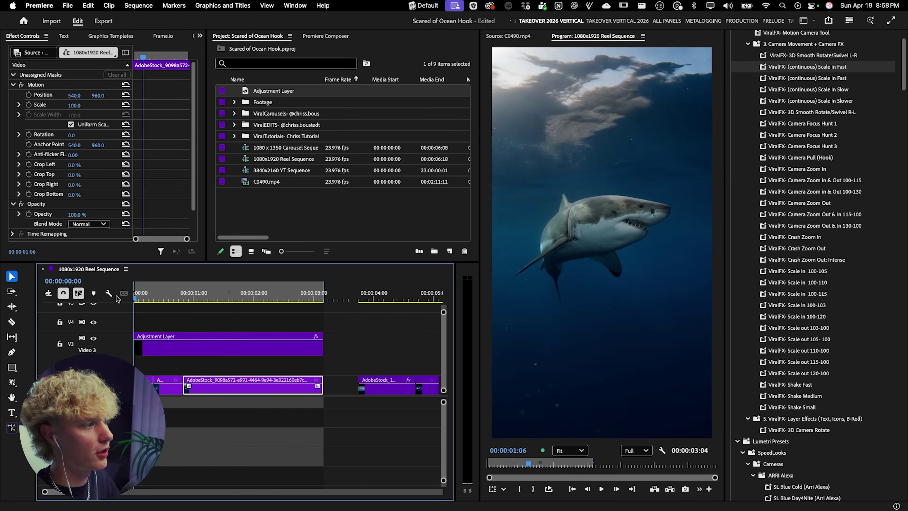
key("space")
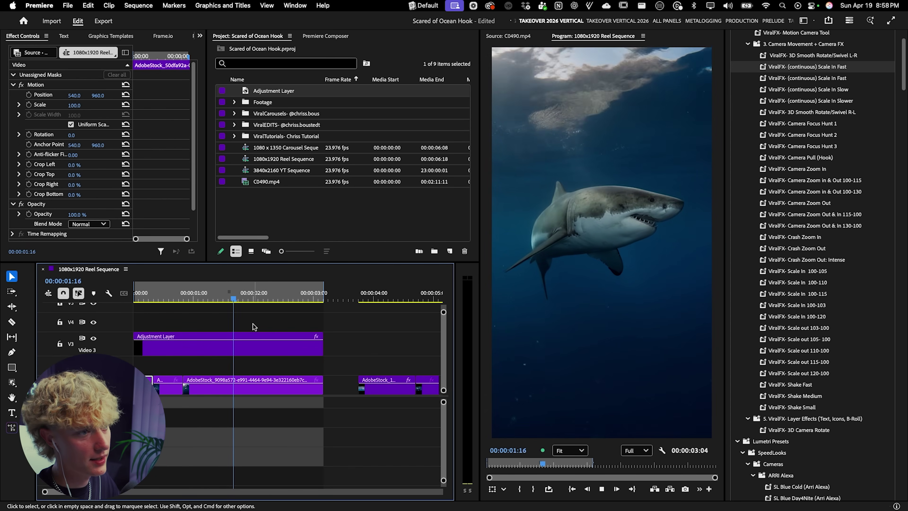
key("space")
Step: Move the scaling adjustment layer to V4 and apply ViralFX- Cinematic Edge Blur + RGB Split to a new adjustment layer on V3
left_click_drag(206, 333, 219, 306)
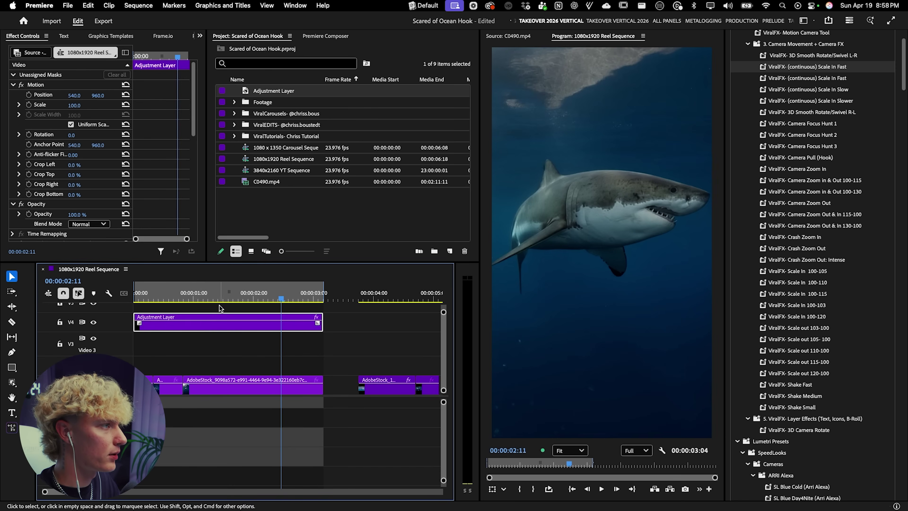
left_click_drag(264, 92, 347, 352)
scroll(762, 246, "up", 1)
left_click(748, 48)
left_click_drag(814, 220, 181, 346)
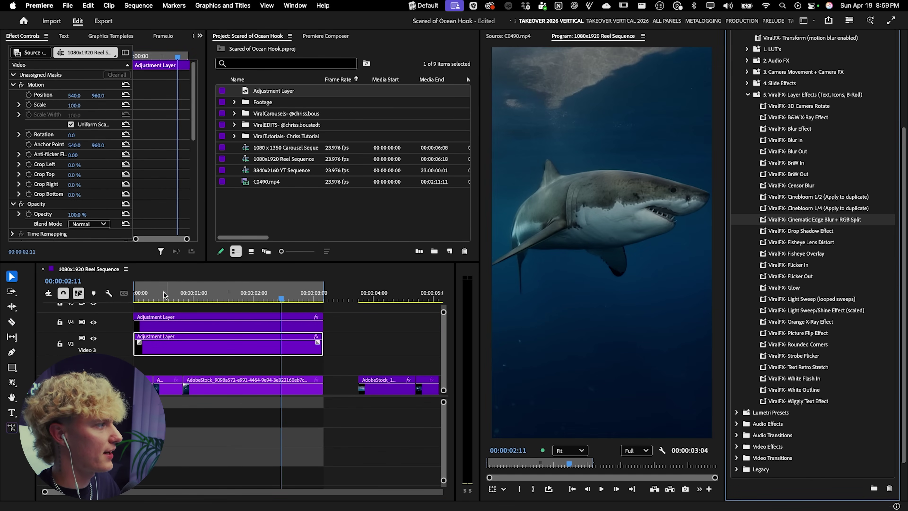
Step: Set the Focus Blur effect's blur amount to 33, chromatic value to 6 and width to 32%
scroll(152, 202, "down", 5)
scroll(65, 108, "down", 1)
left_click(79, 98)
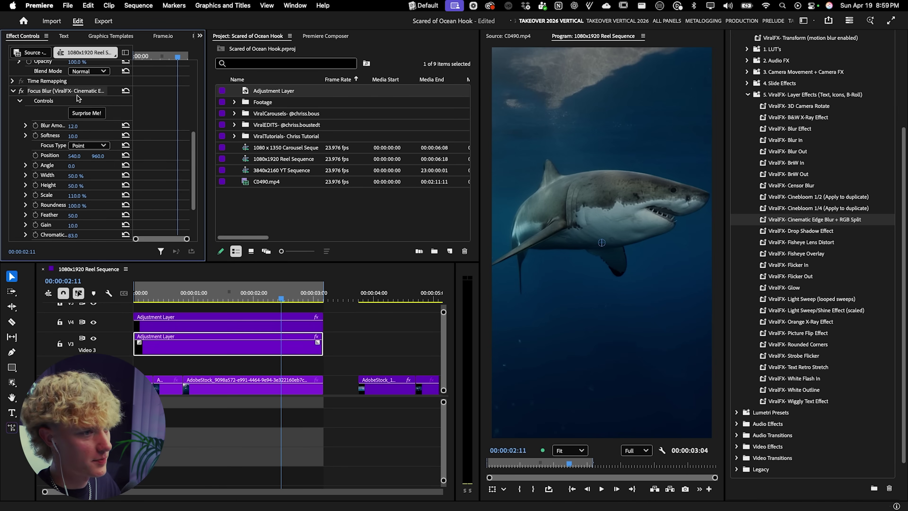
key("Home")
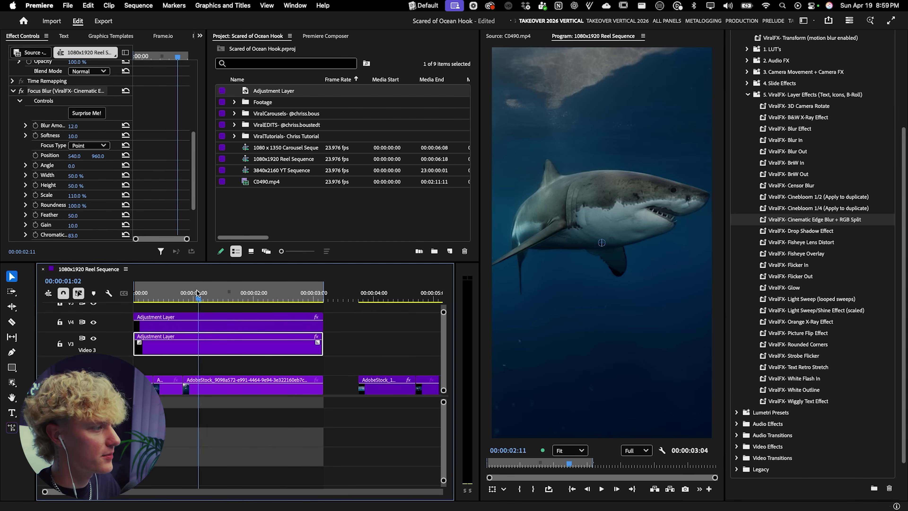
key("Down")
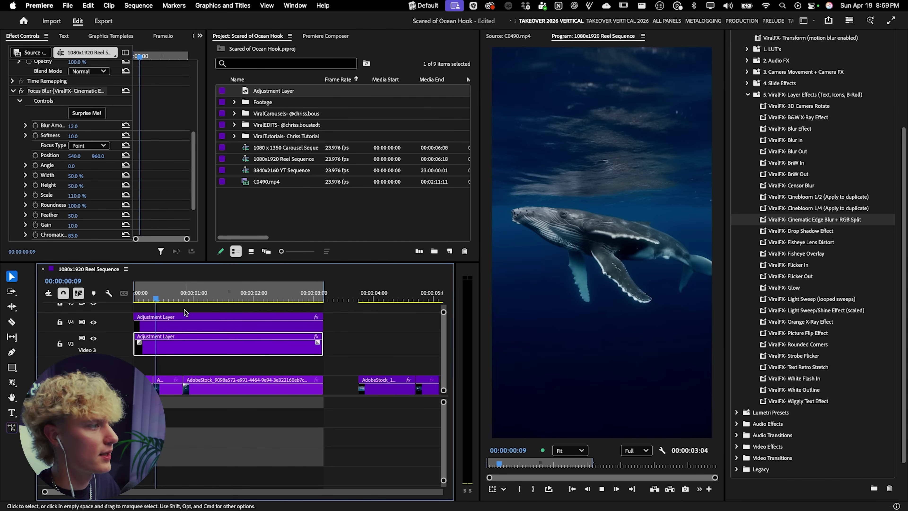
key("Up")
left_click_drag(73, 126, 86, 126)
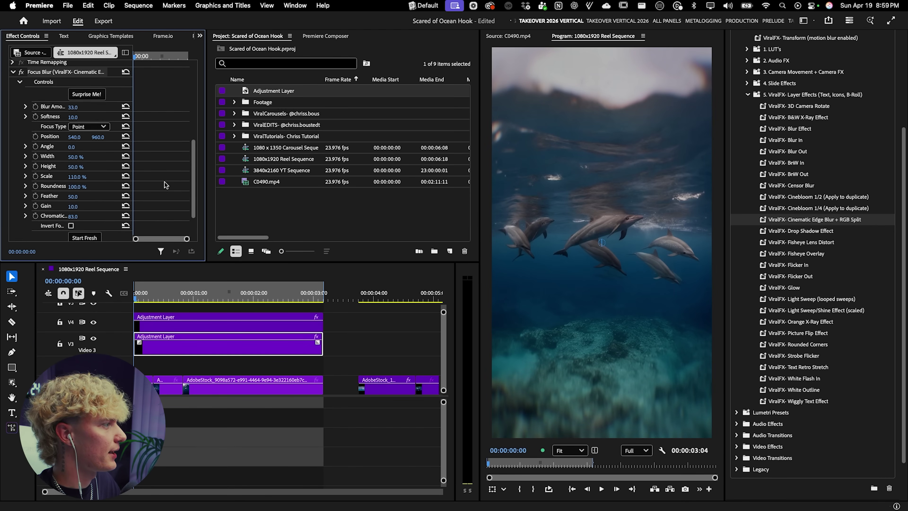
scroll(75, 214, "down", 3)
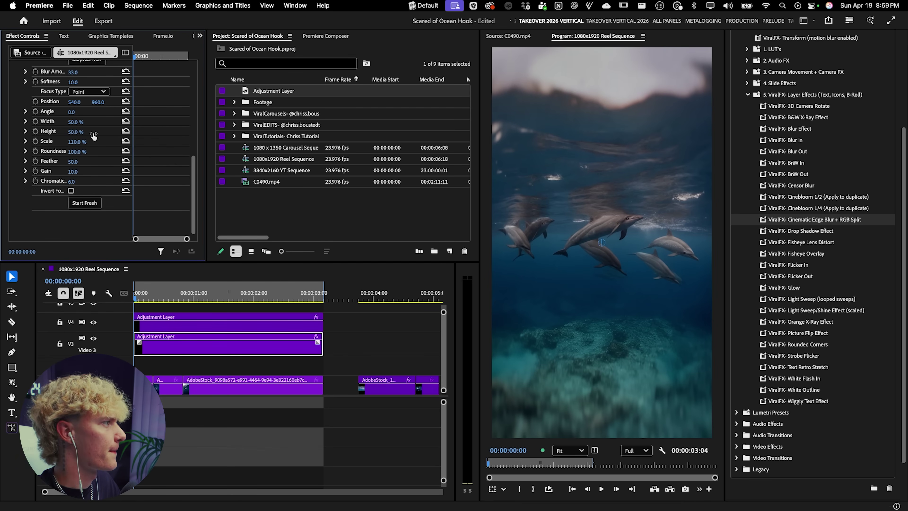
left_click_drag(76, 122, 63, 121)
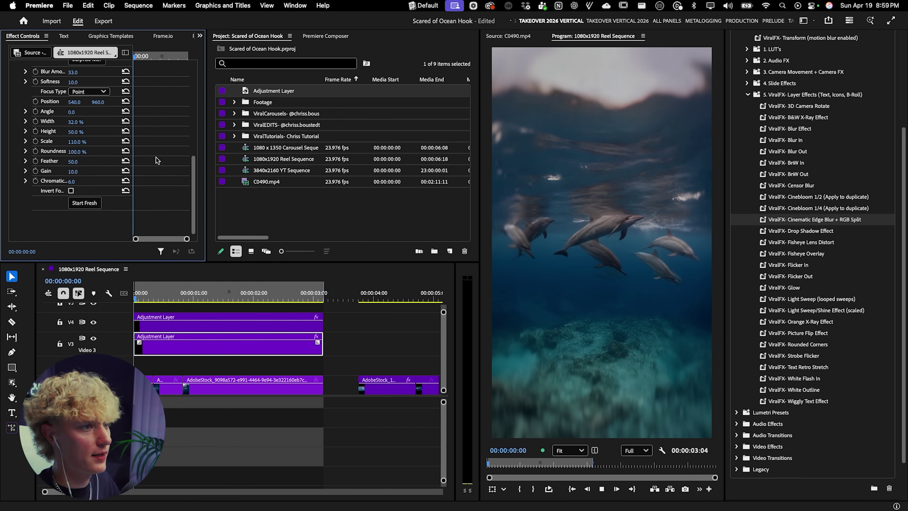
Step: Play the sequence from the start to check the adjusted edge blur on the ocean clips
key("space")
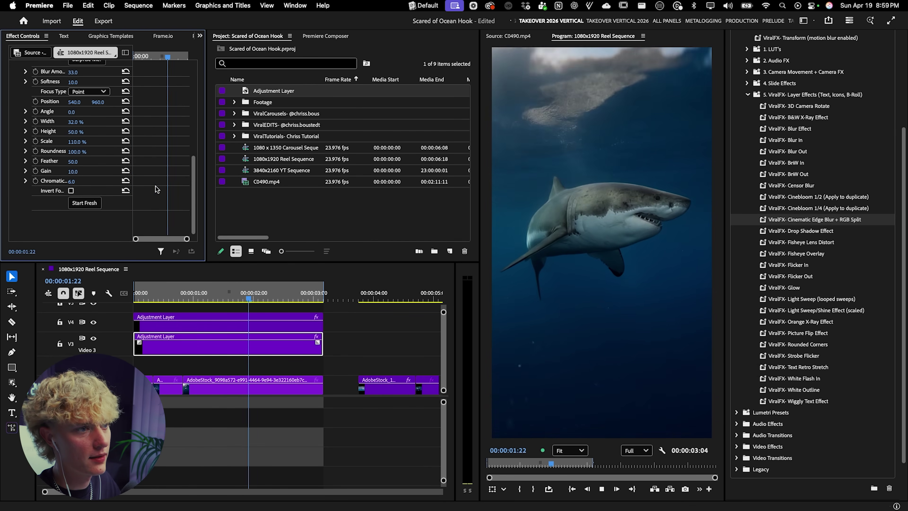
key("space")
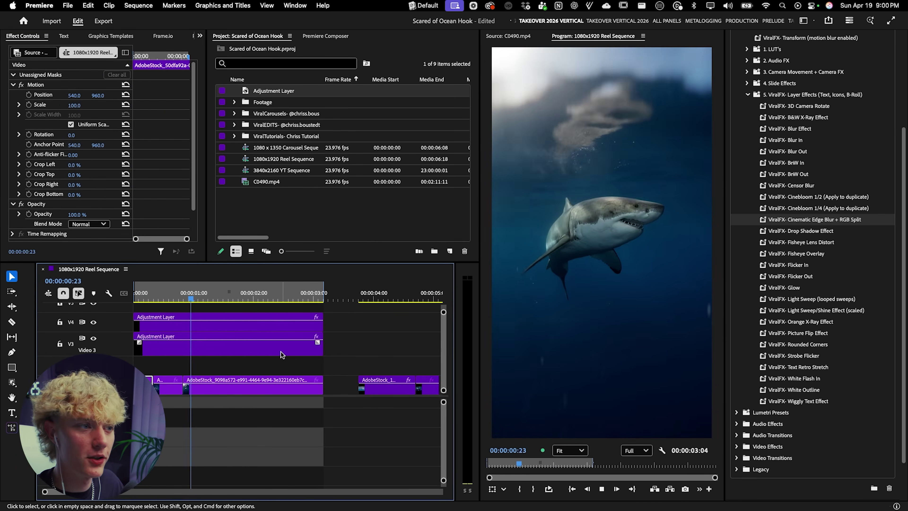
key("space")
Step: Enable the title text clips on V7 and move them down to V4, between the two adjustment layers
scroll(291, 354, "up", 3)
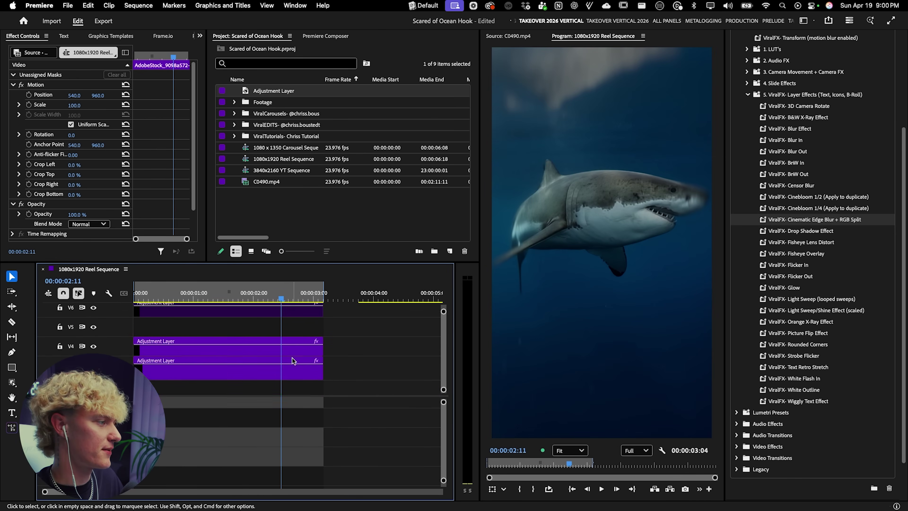
left_click(293, 358)
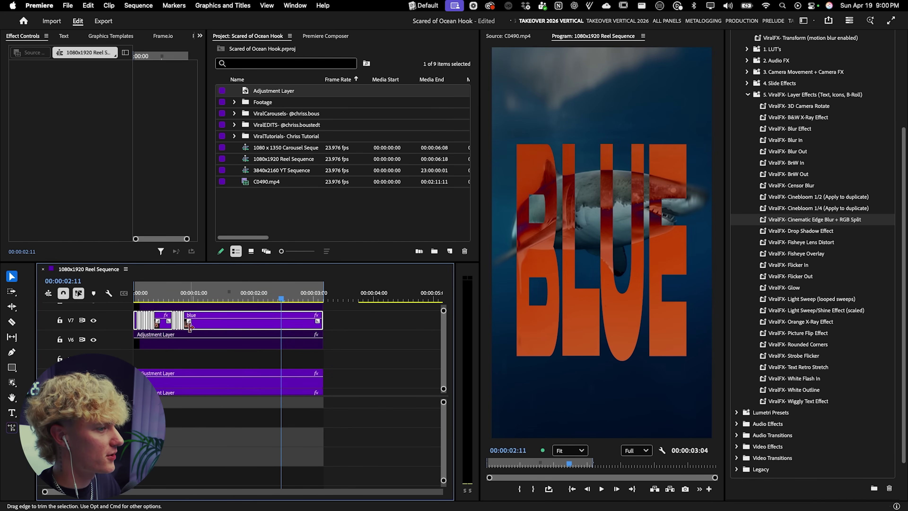
scroll(193, 322, "down", 1)
left_click_drag(195, 311, 195, 344)
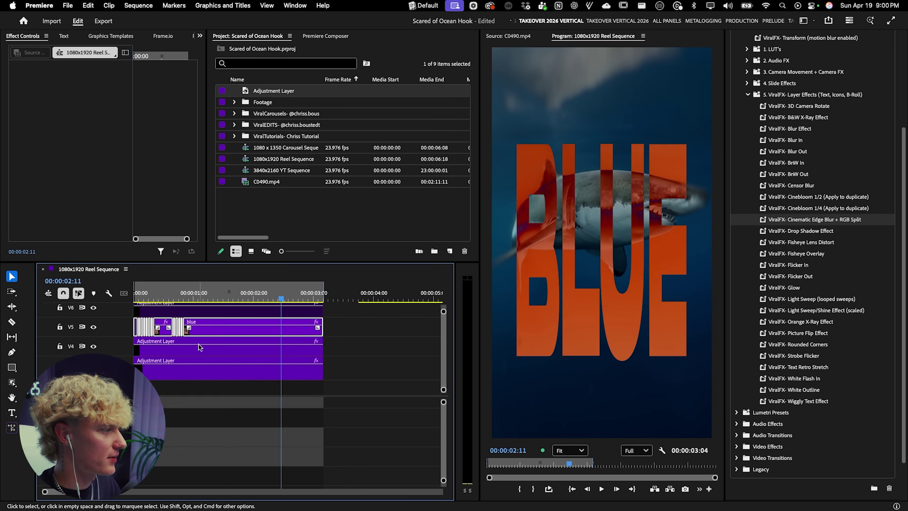
scroll(193, 346, "down", 2)
scroll(181, 359, "down", 1)
key("alt+Down")
Step: Play the sequence from the start several times to review the titles combined with the scale-in and edge blur
left_click(136, 289)
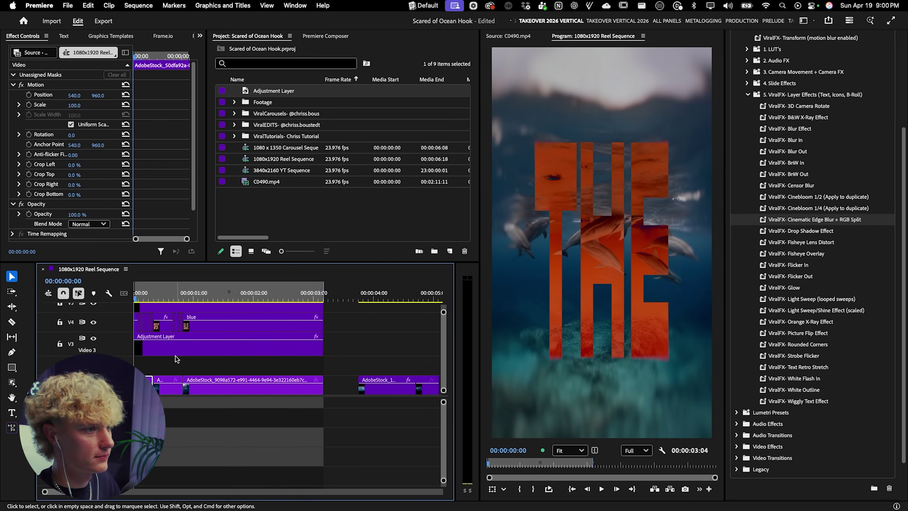
left_click(178, 365)
key("space")
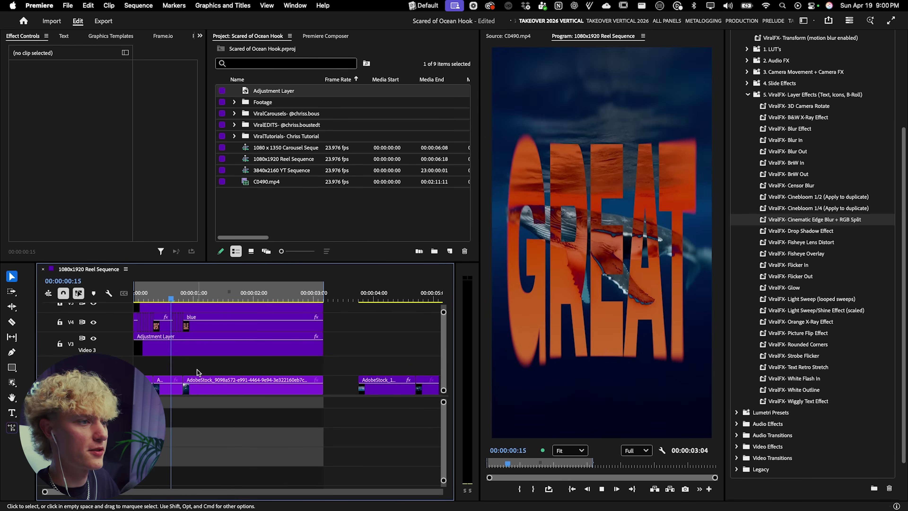
key("c")
key("v")
key("space")
left_click_drag(176, 289, 134, 290)
key("space")
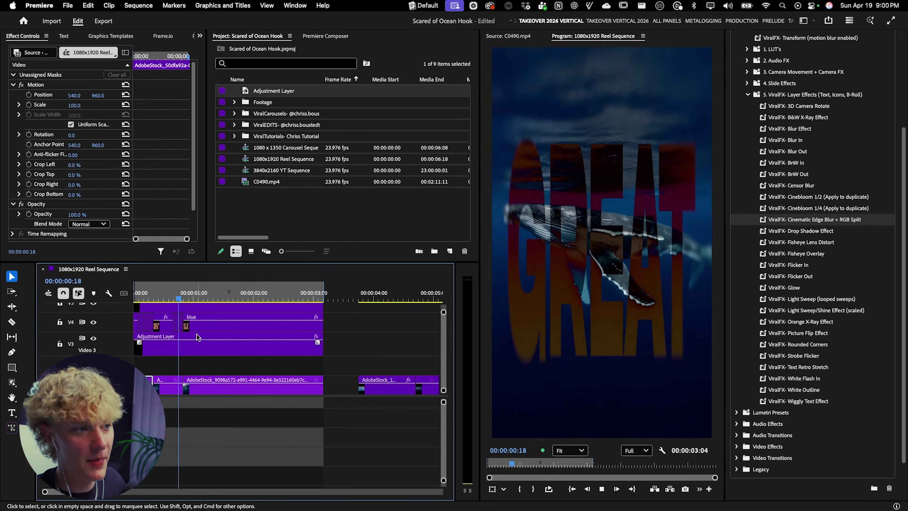
key("space")
key("space")
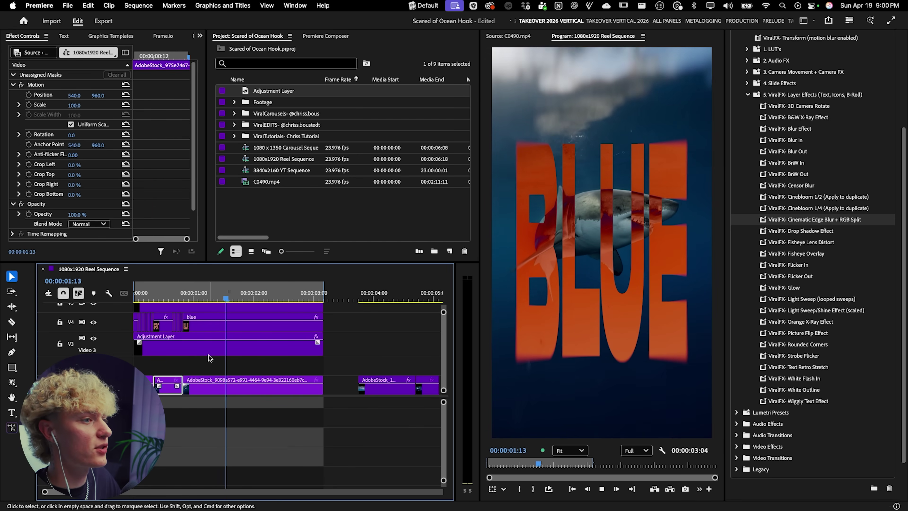
left_click_drag(175, 297, 134, 292)
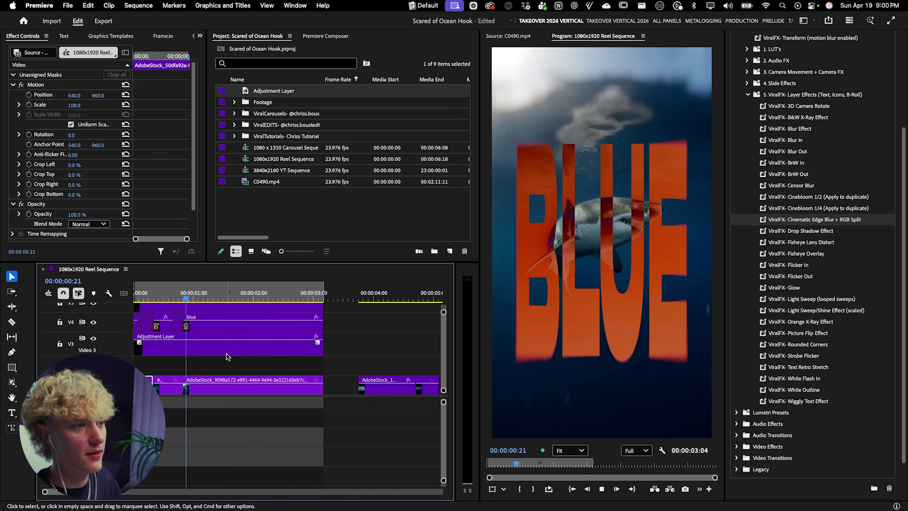
key("space")
key("space")
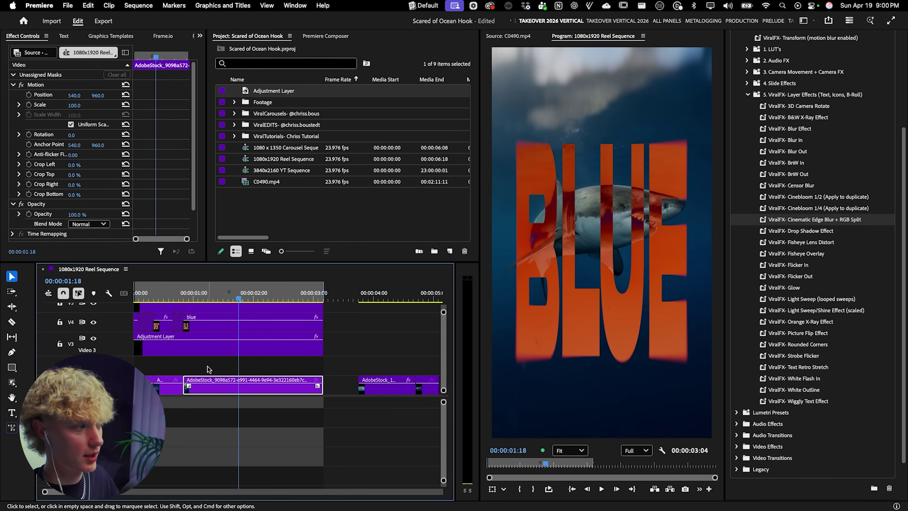
Step: Save the project and return the playhead to the start of the sequence
key("super+s")
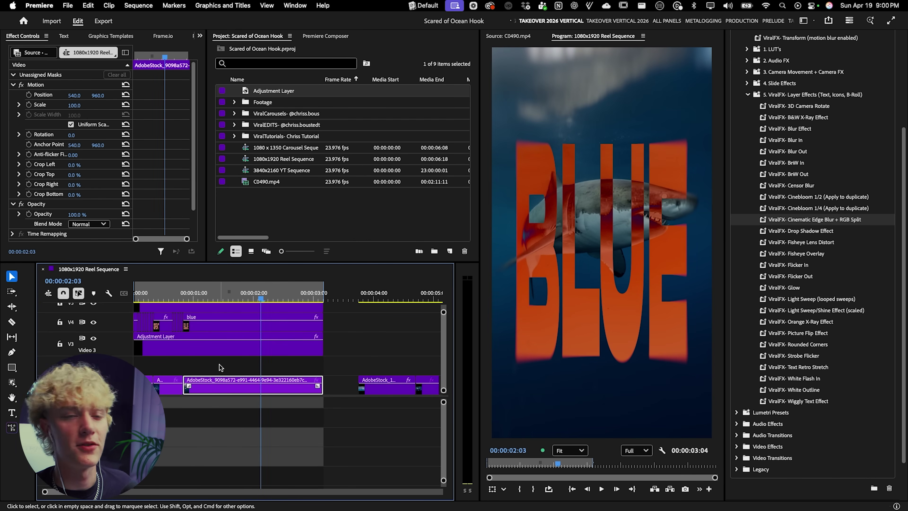
key("Home")
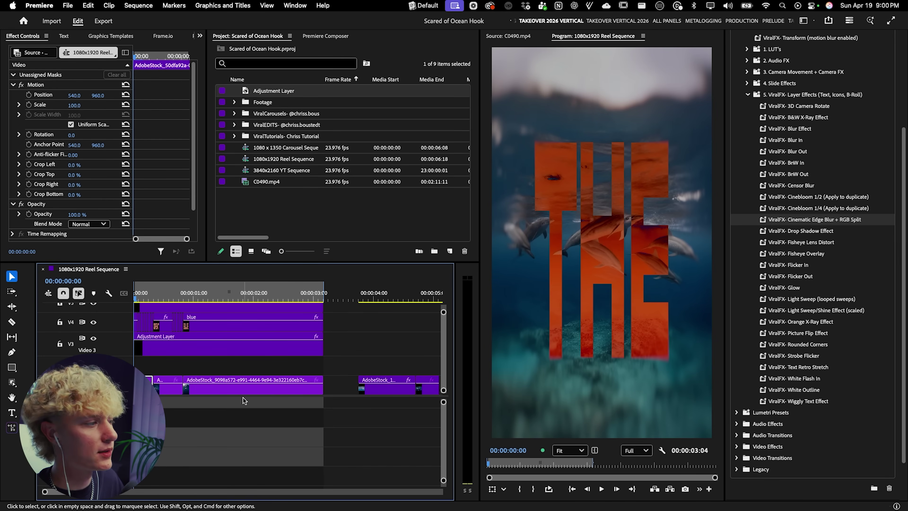